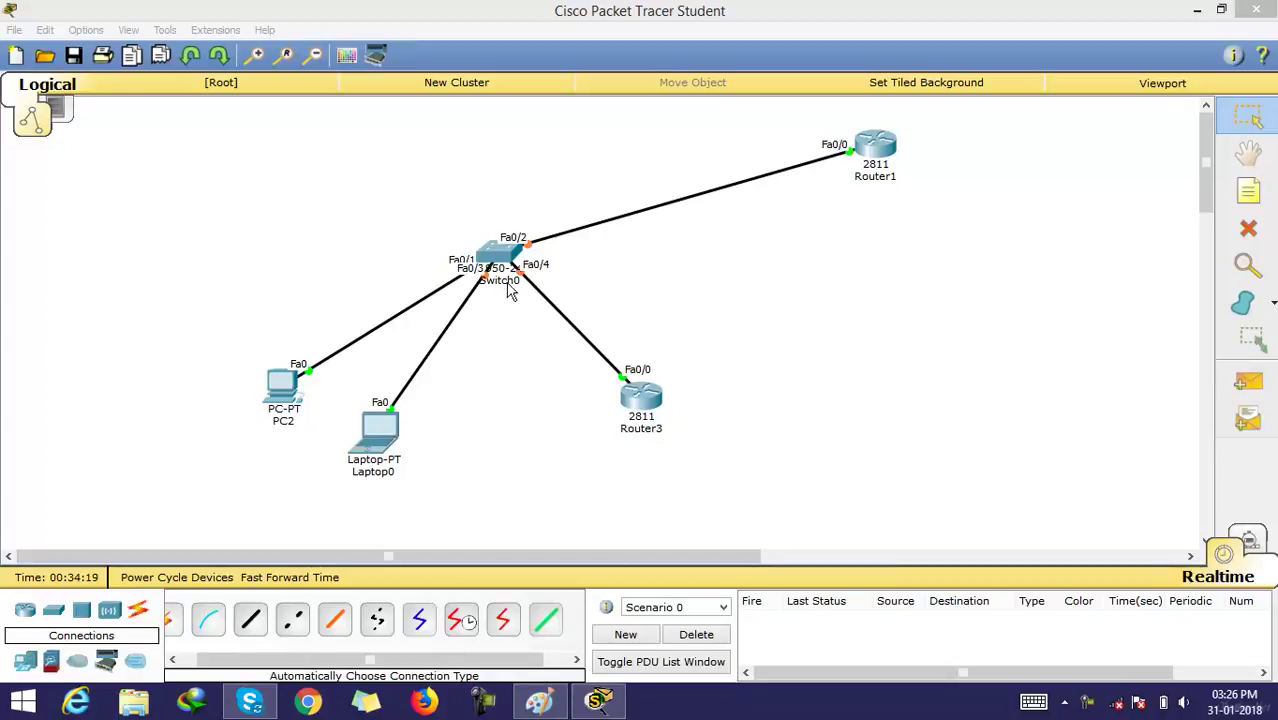
- Open Router1's CLI and enter privileged mode with en
{"action": "left_click", "coordinate": [878, 148]}
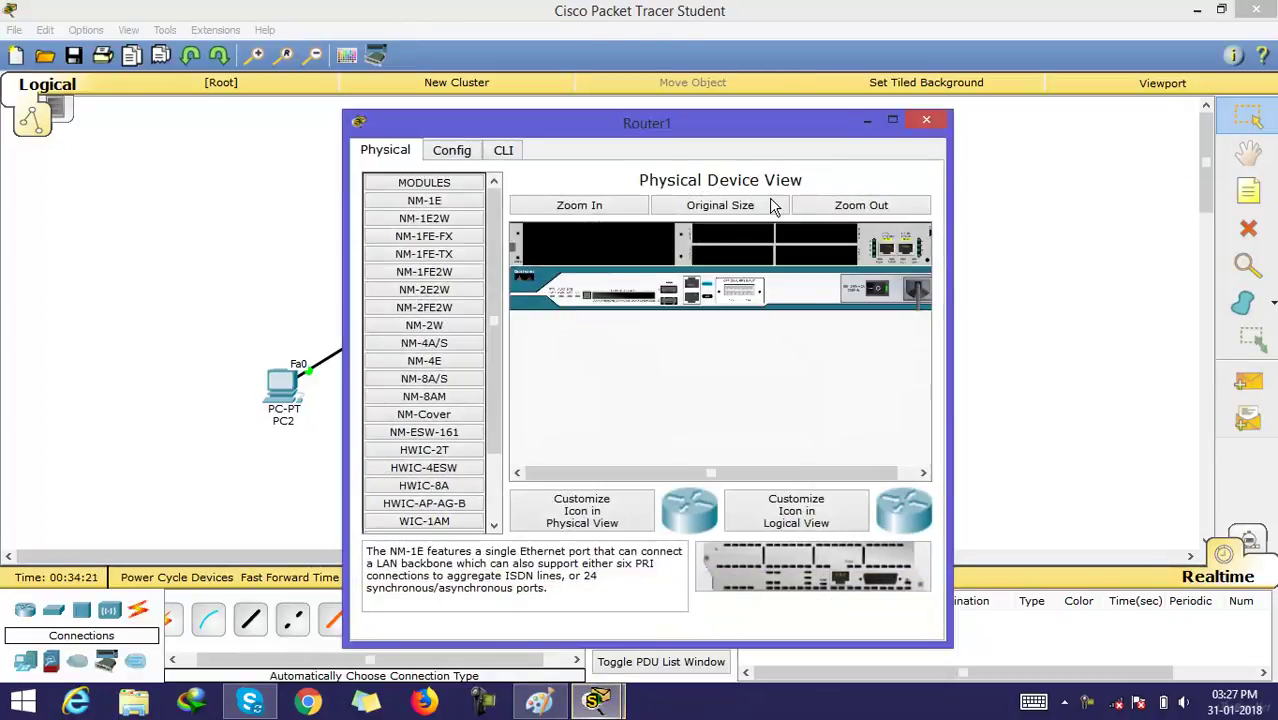
{"action": "left_click", "coordinate": [504, 151]}
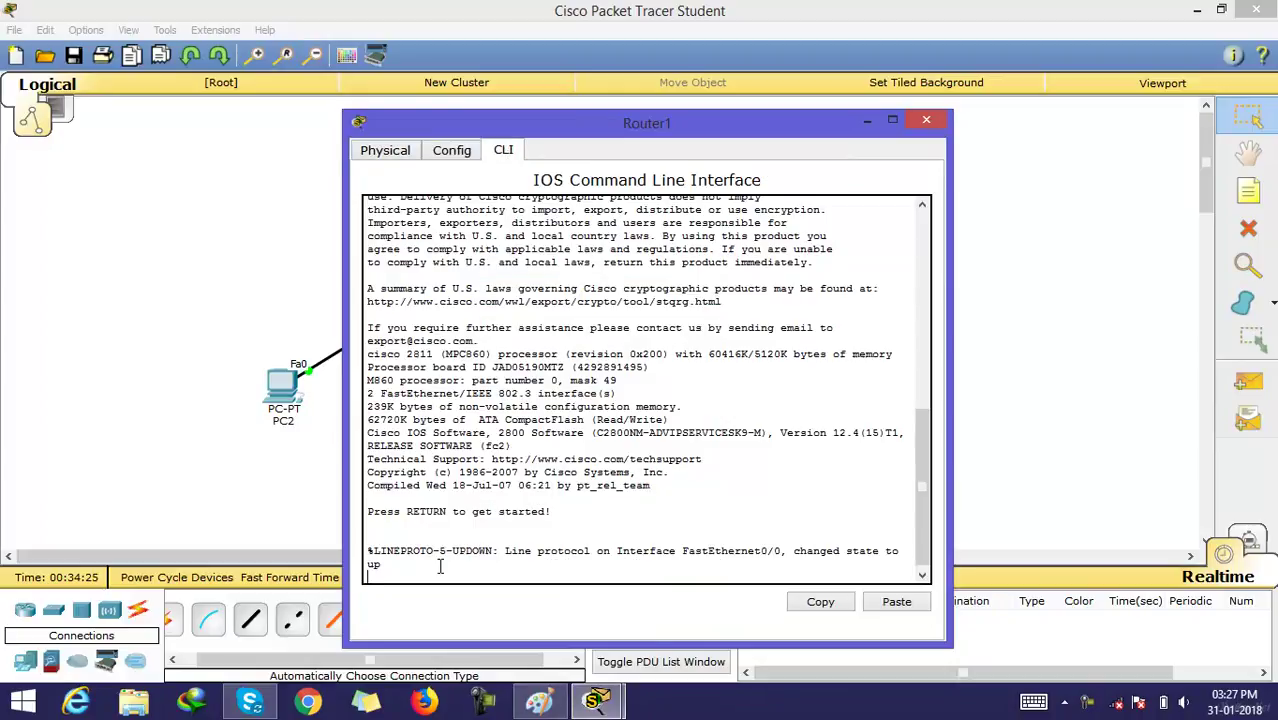
{"action": "key", "text": "Return"}
{"action": "key", "text": "Return"}
{"action": "key", "text": "Return"}
{"action": "key", "text": "Return"}
{"action": "key", "text": "Return"}
{"action": "key", "text": "Return"}
{"action": "key", "text": "Return"}
{"action": "key", "text": "Return"}
{"action": "key", "text": "Return"}
{"action": "key", "text": "Return"}
{"action": "key", "text": "Return"}
{"action": "key", "text": "Return"}
{"action": "key", "text": "Return"}
{"action": "key", "text": "Return"}
{"action": "key", "text": "Return"}
{"action": "key", "text": "Return"}
{"action": "key", "text": "Return"}
{"action": "key", "text": "Return"}
{"action": "key", "text": "Return"}
{"action": "key", "text": "Return"}
{"action": "key", "text": "Return"}
{"action": "key", "text": "Return"}
{"action": "key", "text": "Return"}
{"action": "key", "text": "Return"}
{"action": "key", "text": "Return"}
{"action": "key", "text": "Return"}
{"action": "key", "text": "Return"}
{"action": "key", "text": "Return"}
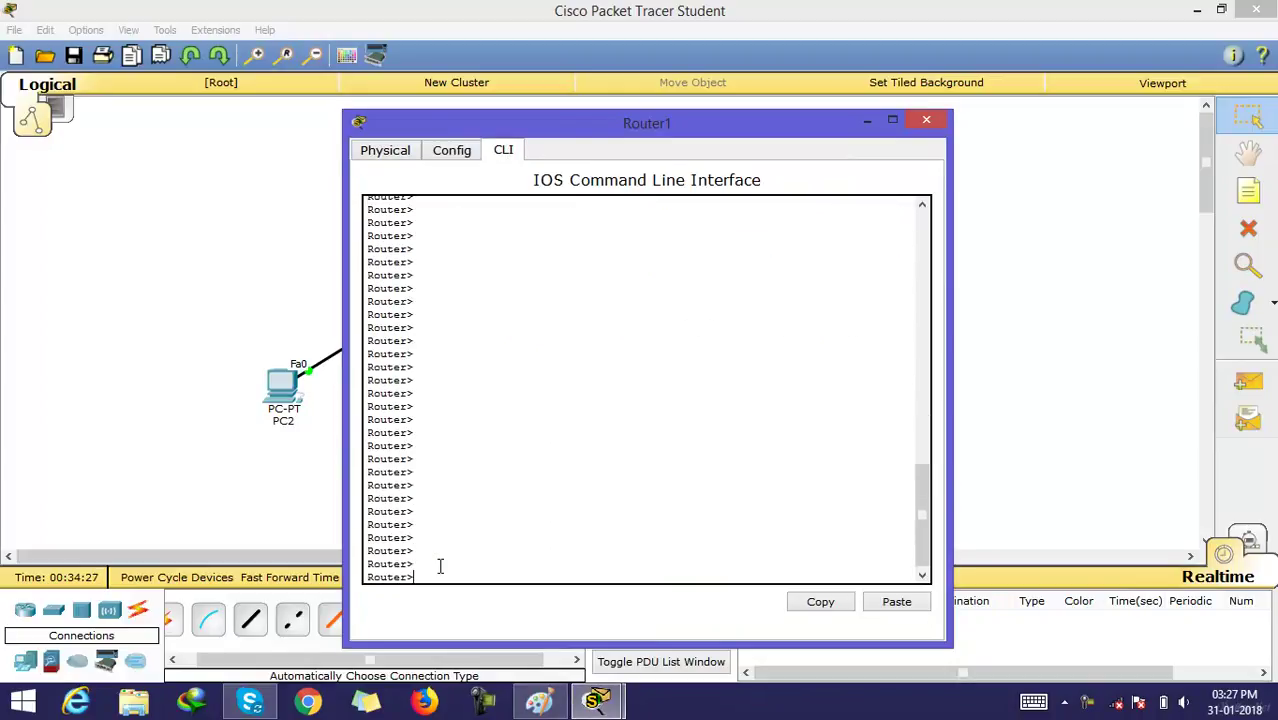
{"action": "type", "text": "en"}
{"action": "key", "text": "Return"}
{"action": "key", "text": "Return"}
{"action": "key", "text": "Return"}
{"action": "key", "text": "Return"}
{"action": "key", "text": "Return"}
{"action": "key", "text": "Return"}
{"action": "key", "text": "Return"}
{"action": "key", "text": "Return"}
{"action": "key", "text": "Return"}
{"action": "key", "text": "Return"}
{"action": "key", "text": "Return"}
{"action": "key", "text": "Return"}
{"action": "key", "text": "Return"}
{"action": "key", "text": "Return"}
{"action": "key", "text": "Return"}
{"action": "key", "text": "Return"}
{"action": "key", "text": "Return"}
{"action": "key", "text": "Return"}
{"action": "key", "text": "Return"}
{"action": "key", "text": "Return"}
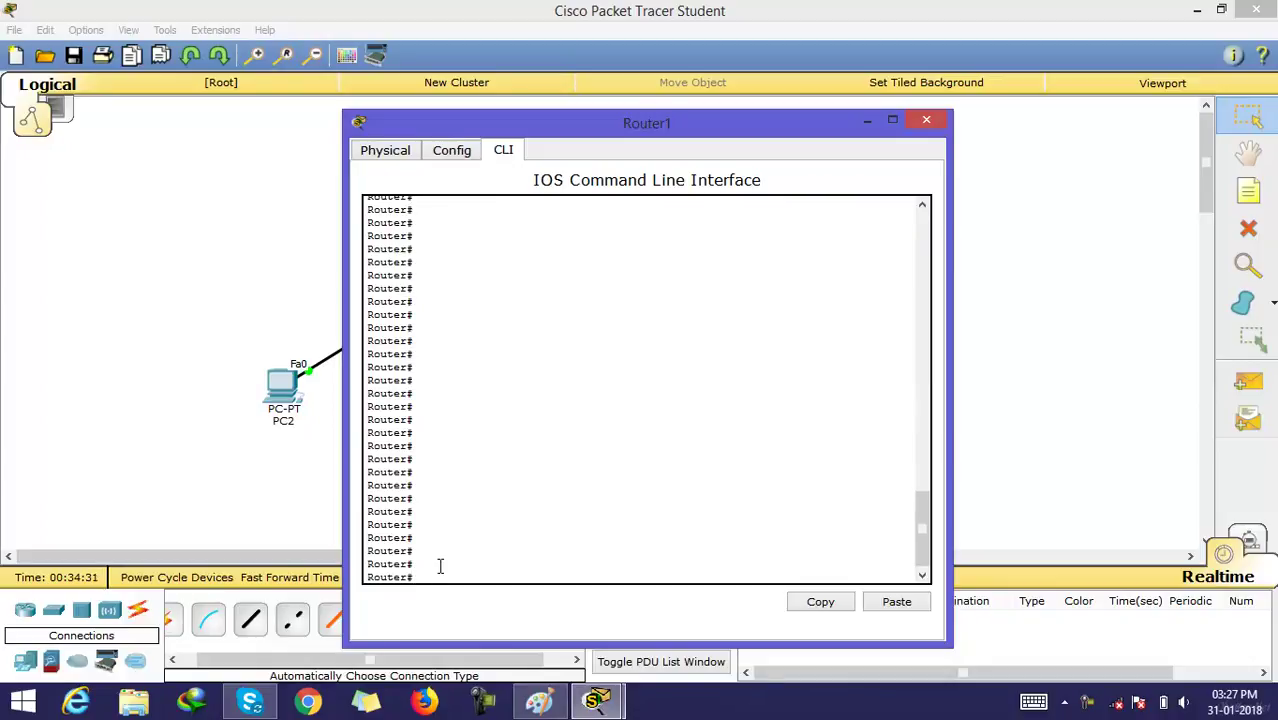
- Run sh ip dhcp binding on Router1, which returns no bindings
{"action": "type", "text": "sh ip dh"}
{"action": "key", "text": "Tab"}
{"action": "type", "text": "bin"}
{"action": "key", "text": "Tab"}
{"action": "key", "text": "Return"}
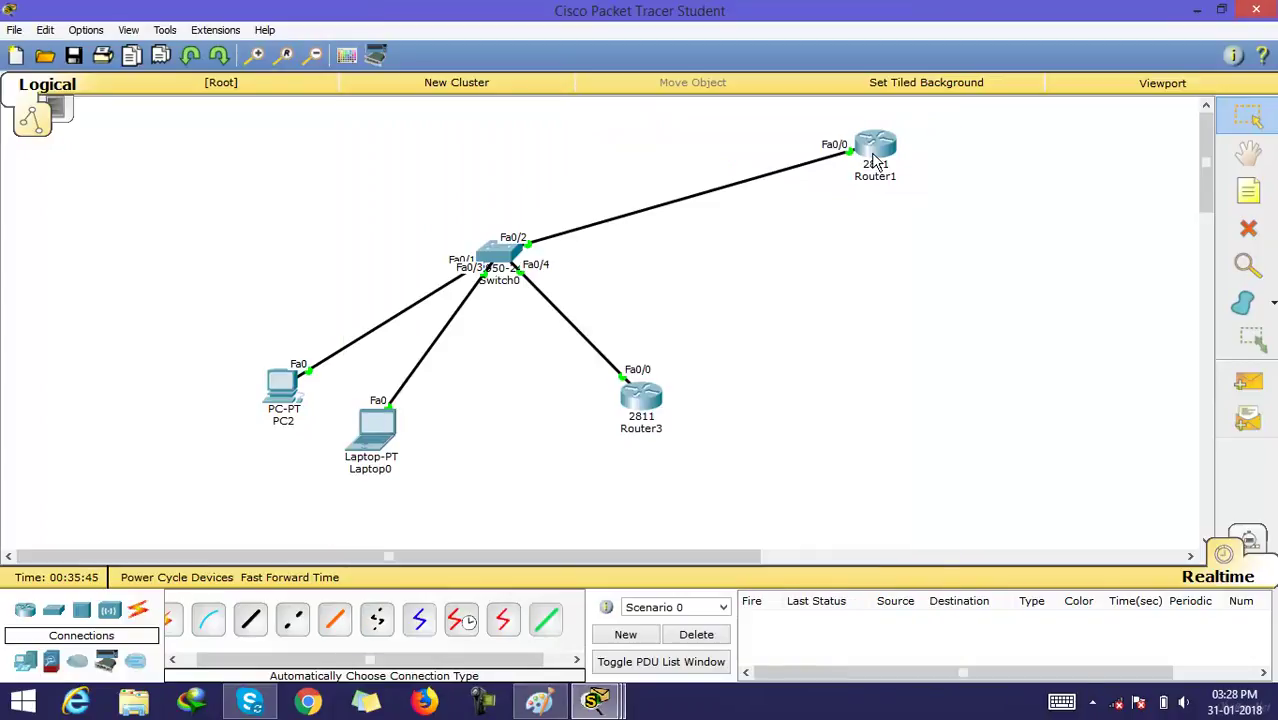
- Rerun sh ip dhcp binding in Router1's CLI by recalling the previous command
{"action": "left_click", "coordinate": [870, 150]}
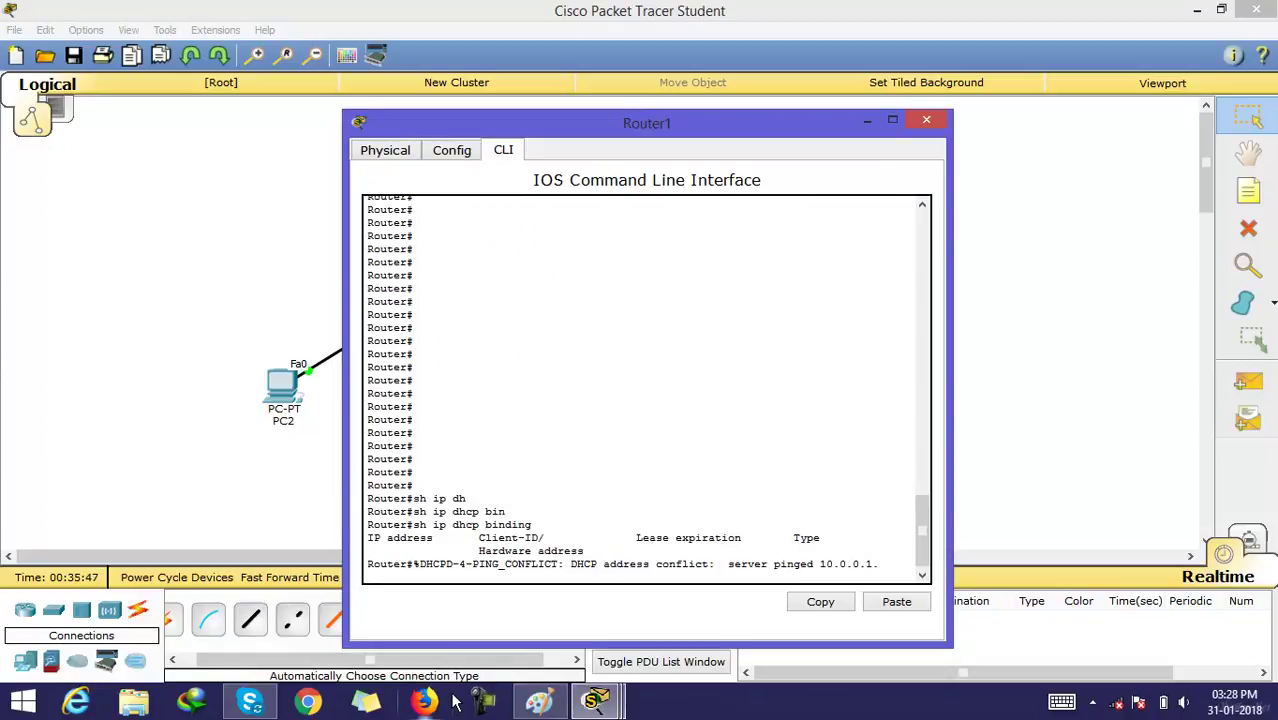
{"action": "key", "text": "Return"}
{"action": "key", "text": "Return"}
{"action": "key", "text": "Return"}
{"action": "key", "text": "Return"}
{"action": "key", "text": "Return"}
{"action": "key", "text": "Return"}
{"action": "key", "text": "Return"}
{"action": "key", "text": "Return"}
{"action": "key", "text": "Return"}
{"action": "key", "text": "Return"}
{"action": "key", "text": "Return"}
{"action": "key", "text": "Return"}
{"action": "key", "text": "Return"}
{"action": "key", "text": "Return"}
{"action": "key", "text": "Return"}
{"action": "key", "text": "Return"}
{"action": "key", "text": "Return"}
{"action": "key", "text": "Return"}
{"action": "key", "text": "Return"}
{"action": "key", "text": "Return"}
{"action": "key", "text": "Return"}
{"action": "key", "text": "Up"}
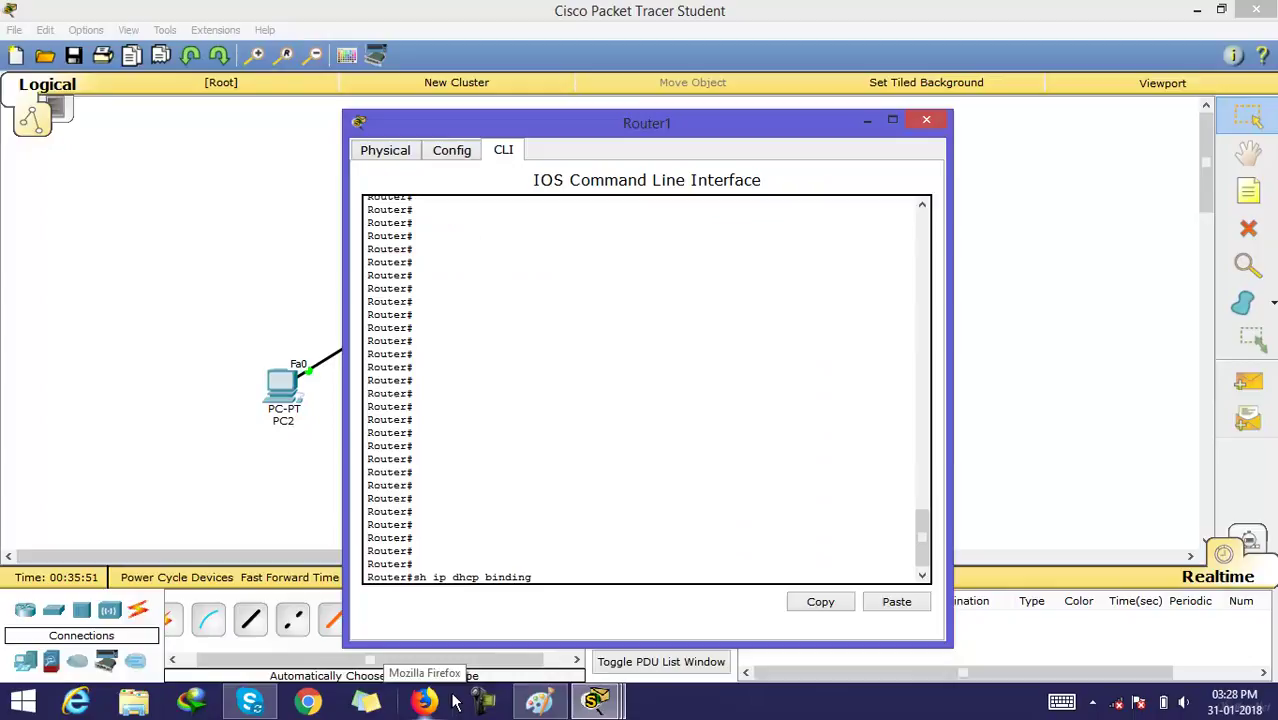
{"action": "key", "text": "Return"}
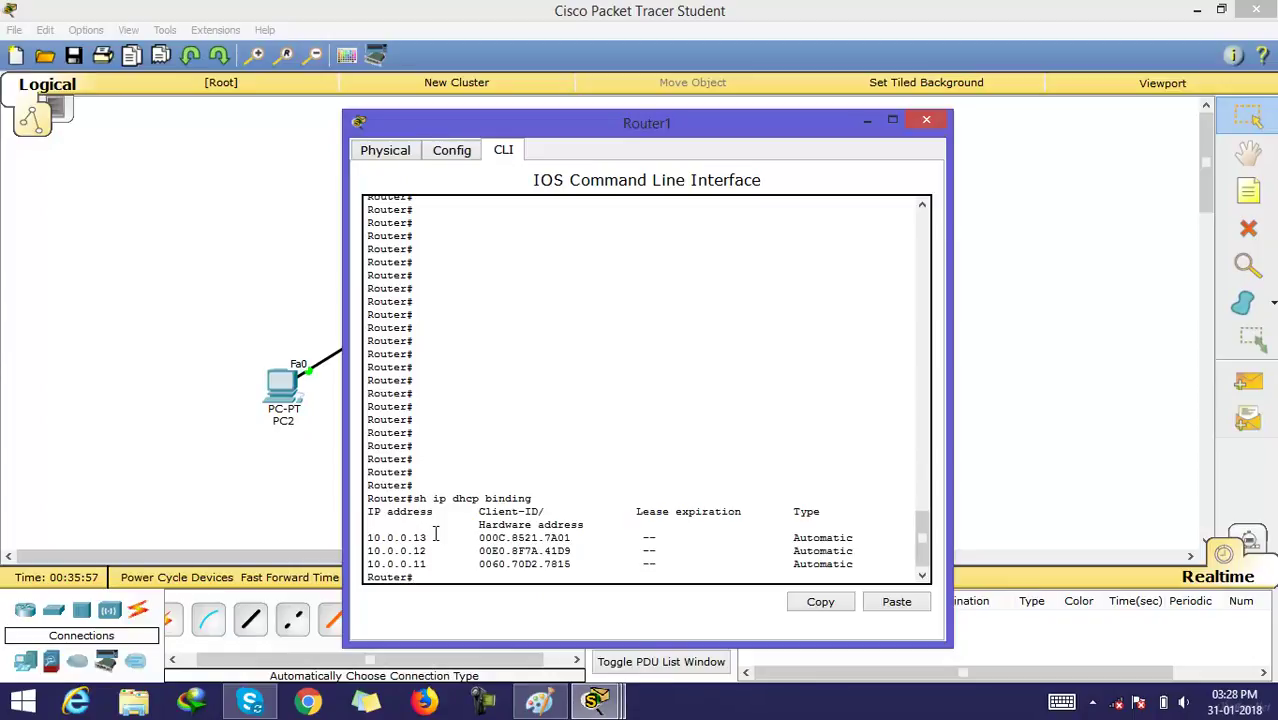
- Highlight leases 10.0.0.13, 10.0.0.12, 10.0.0.11, their hardware addresses and Automatic type
{"action": "left_click_drag", "start_coordinate": [440, 540], "coordinate": [366, 538]}
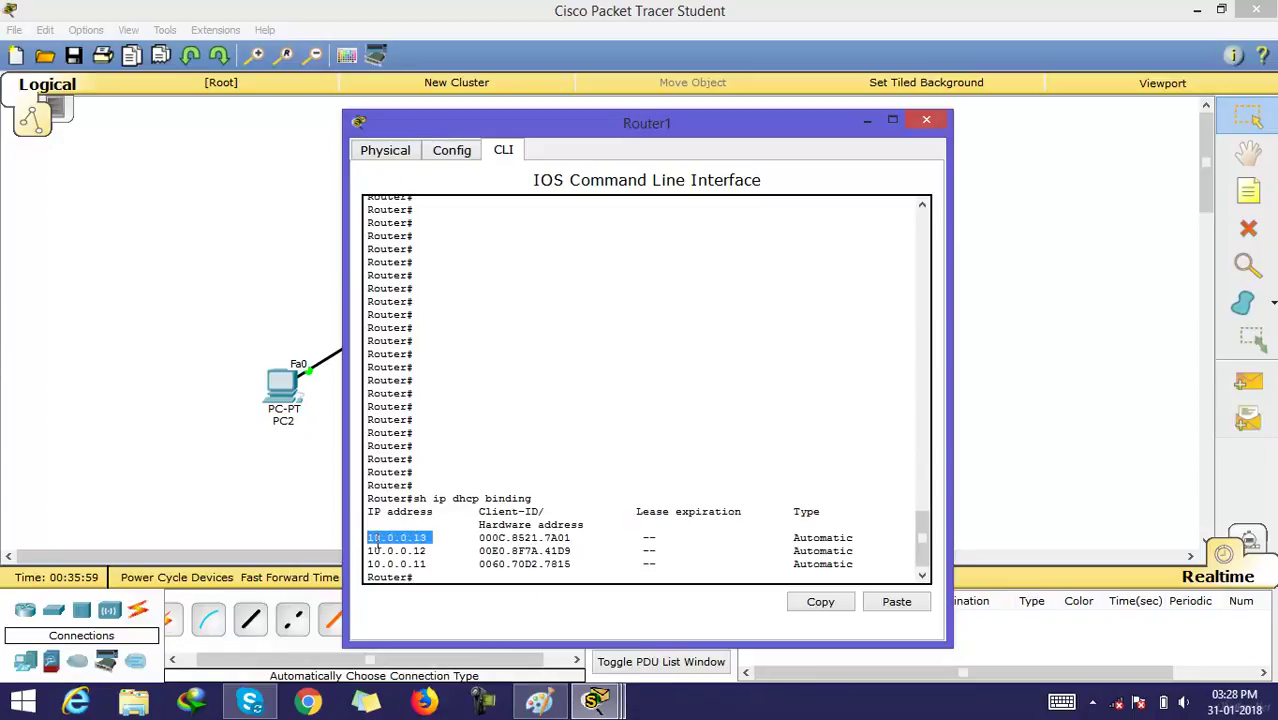
{"action": "left_click_drag", "start_coordinate": [447, 551], "coordinate": [366, 551]}
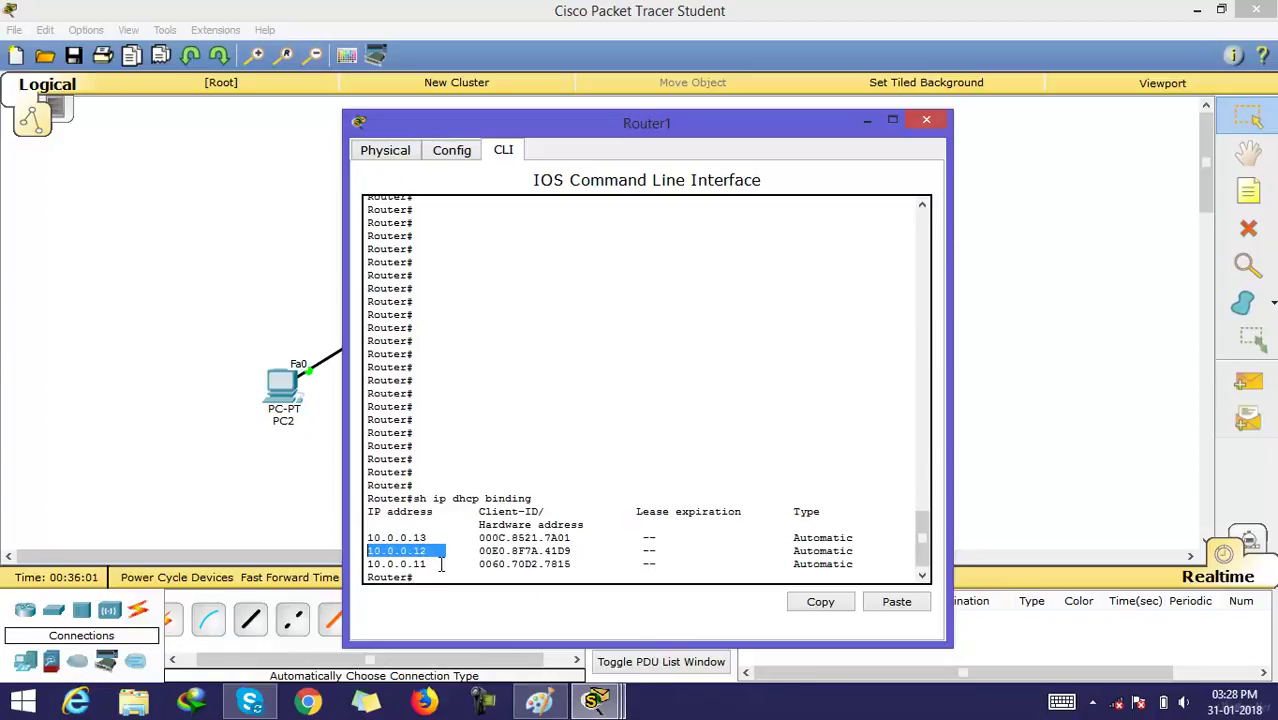
{"action": "left_click_drag", "start_coordinate": [445, 564], "coordinate": [366, 564]}
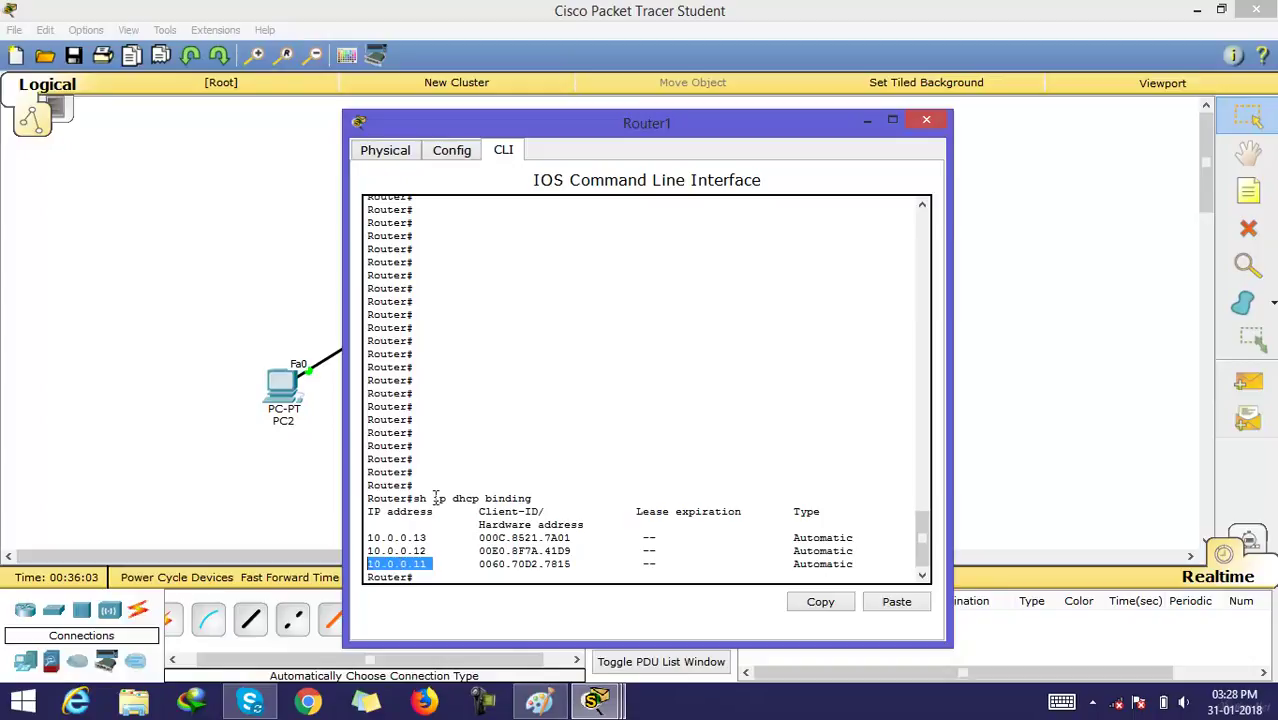
{"action": "left_click_drag", "start_coordinate": [452, 499], "coordinate": [481, 499]}
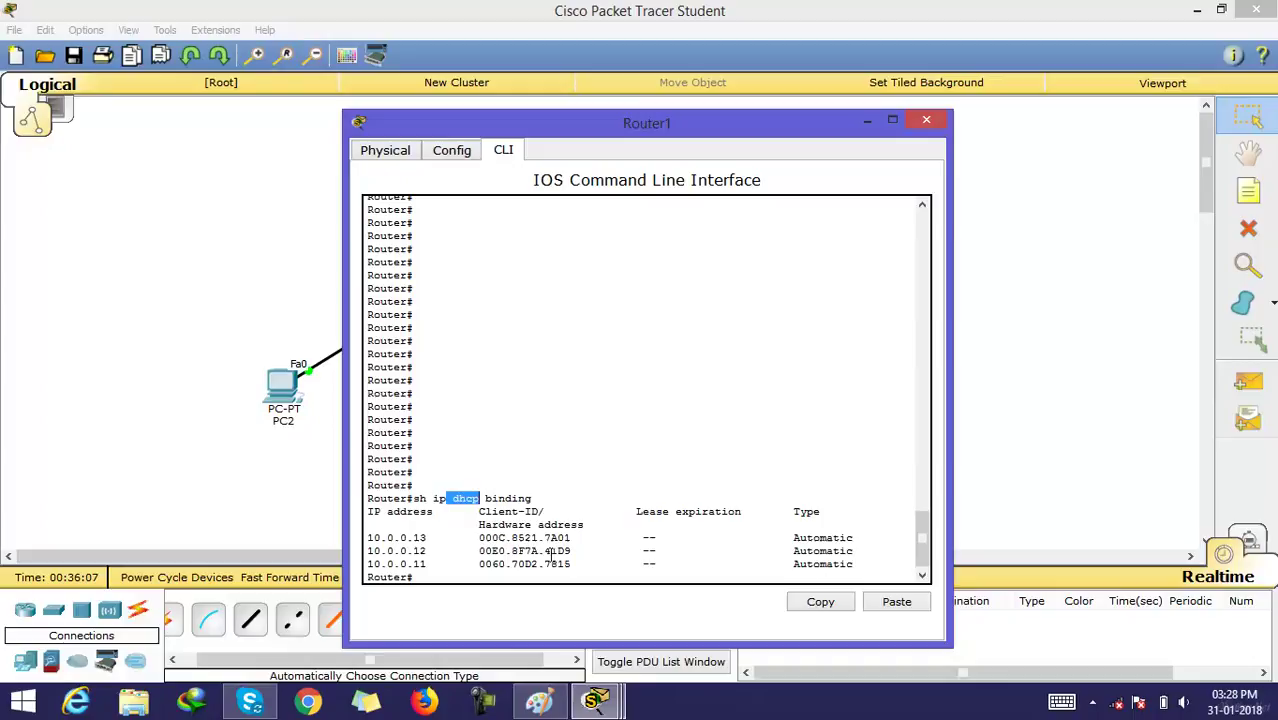
{"action": "left_click_drag", "start_coordinate": [584, 526], "coordinate": [472, 526]}
{"action": "left_click_drag", "start_coordinate": [590, 551], "coordinate": [484, 565]}
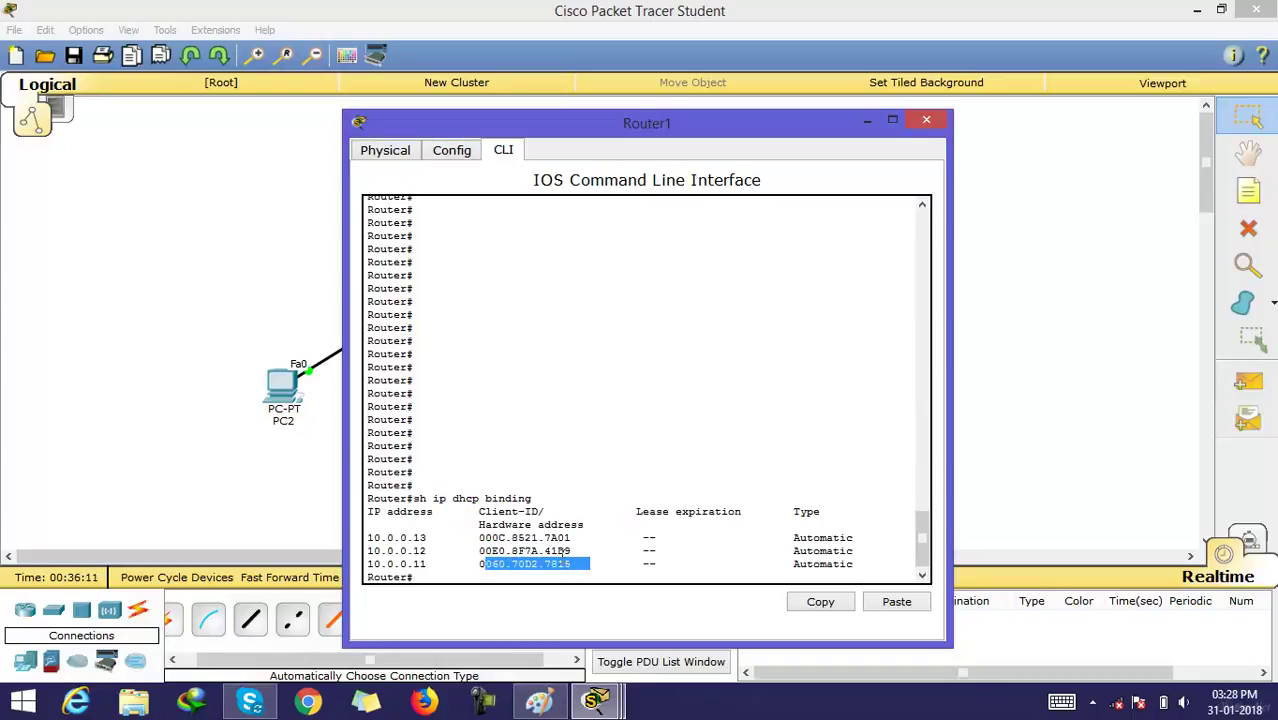
{"action": "left_click_drag", "start_coordinate": [776, 536], "coordinate": [856, 548]}
{"action": "left_click", "coordinate": [788, 533]}
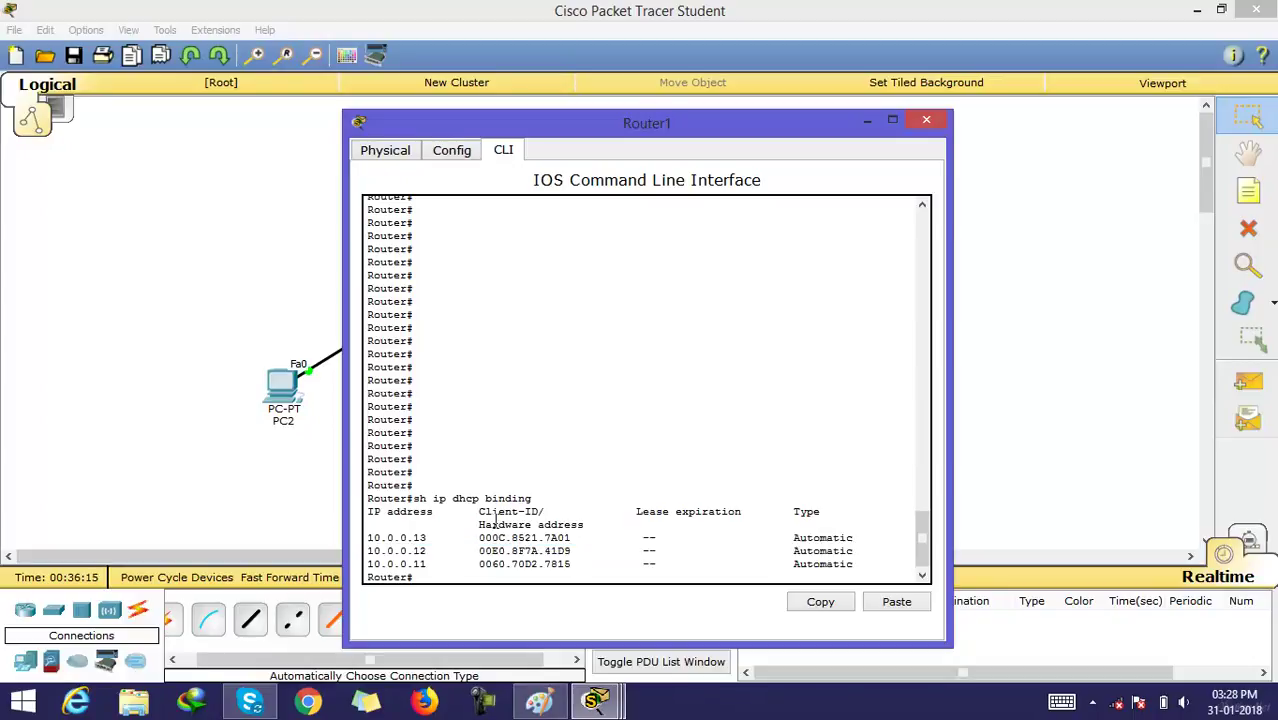
{"action": "left_click_drag", "start_coordinate": [800, 536], "coordinate": [808, 588]}
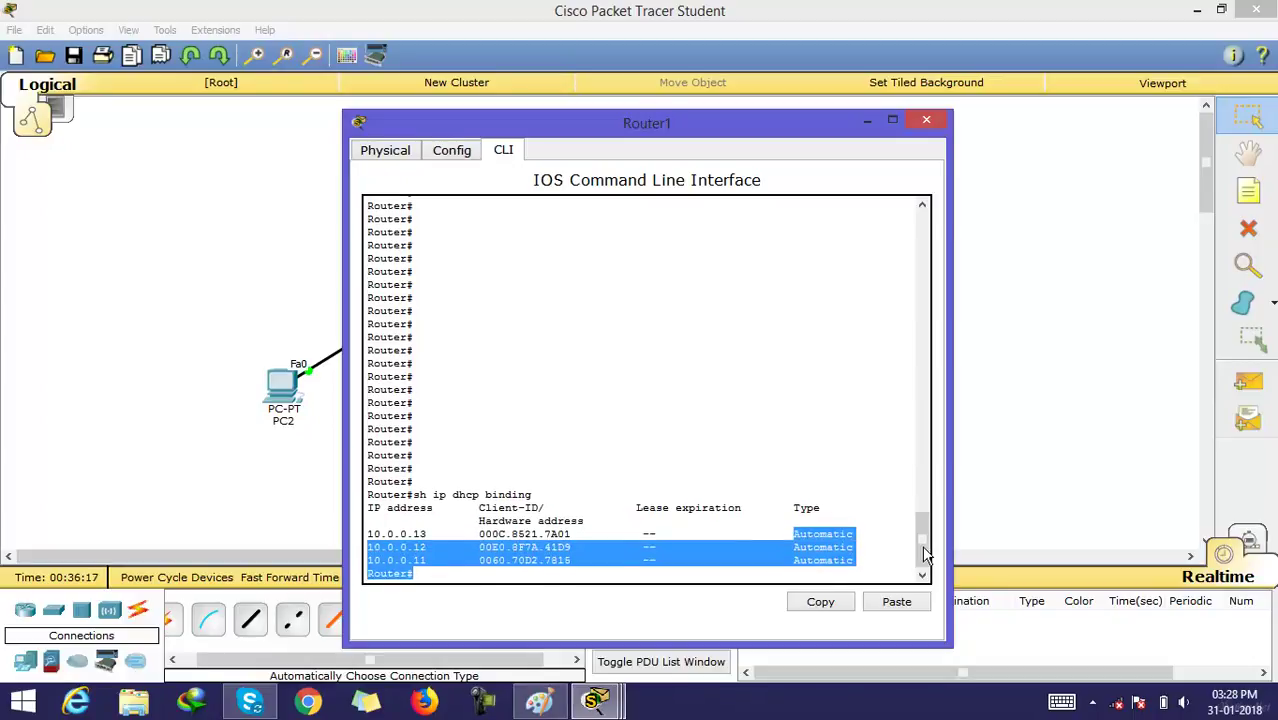
- Try sh ip dhcp pool cisco and then sh ip dhcp pool, both rejected as invalid
{"action": "left_click", "coordinate": [430, 573]}
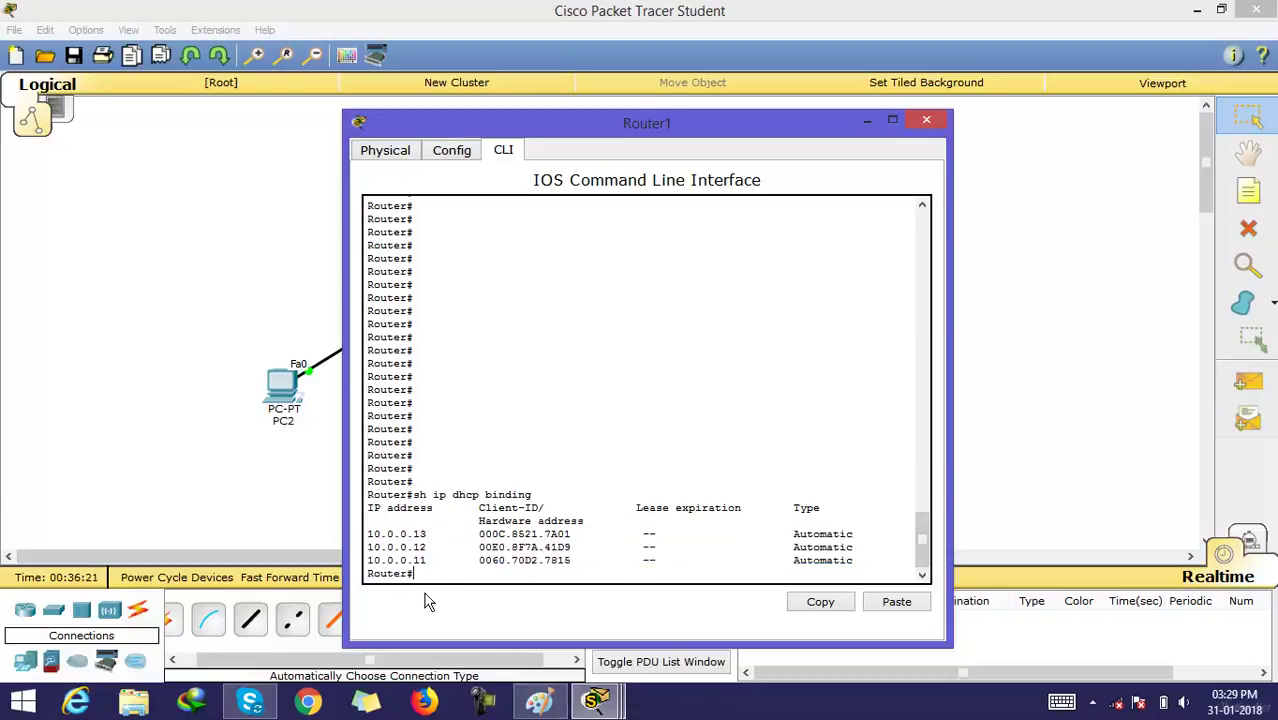
{"action": "type", "text": "sh ip dhcp pool cisco"}
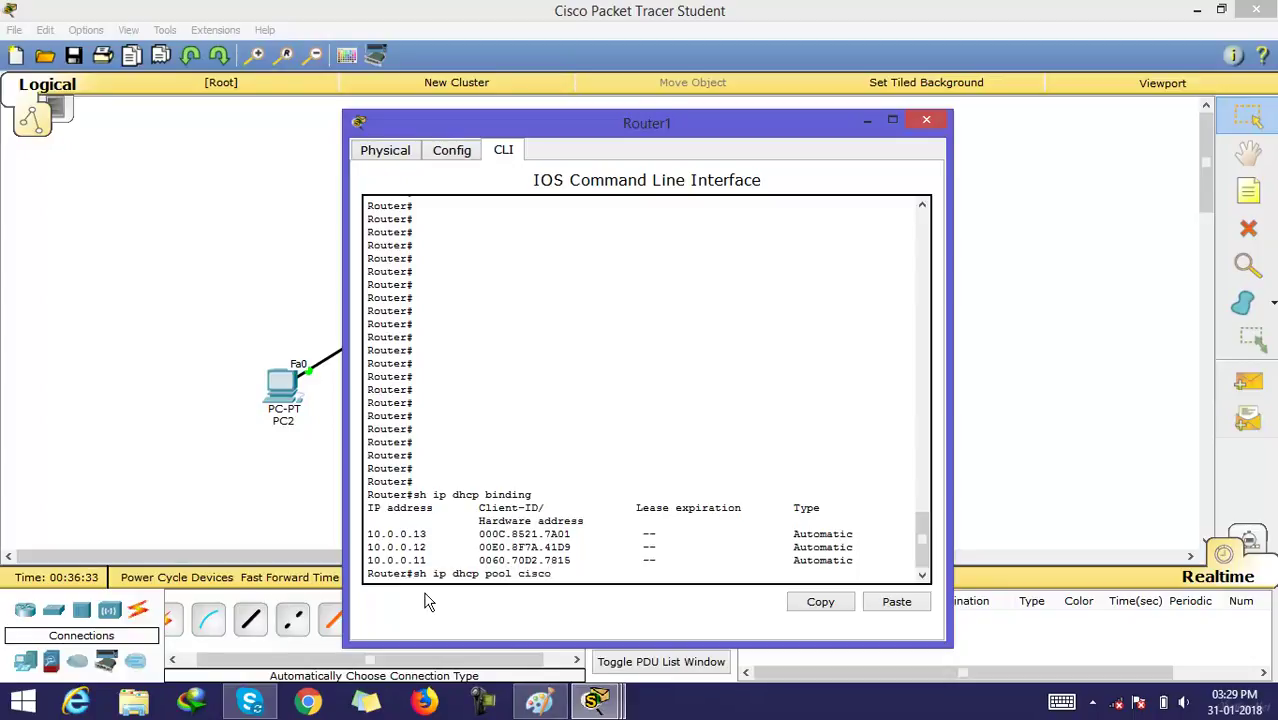
{"action": "key", "text": "Return"}
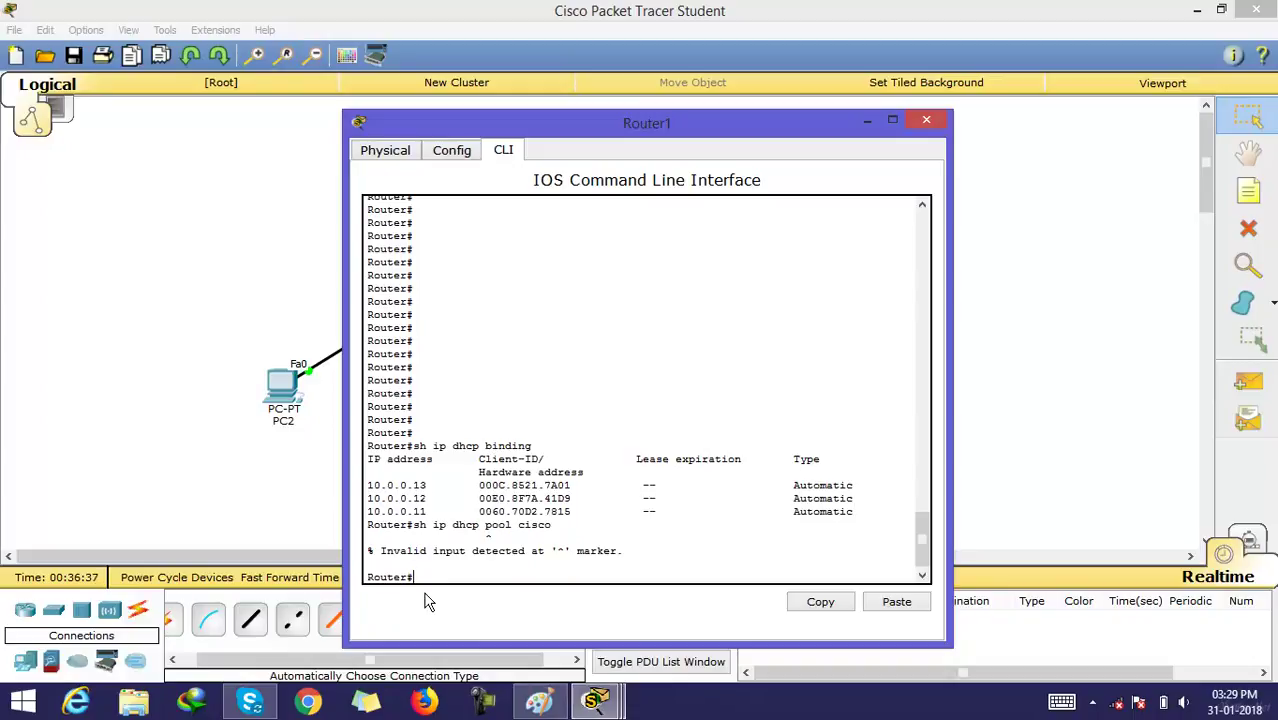
{"action": "key", "text": "Up"}
{"action": "key", "text": "BackSpace"}
{"action": "key", "text": "BackSpace"}
{"action": "key", "text": "BackSpace"}
{"action": "key", "text": "BackSpace"}
{"action": "key", "text": "BackSpace"}
{"action": "key", "text": "BackSpace"}
{"action": "type", "text": "ol"}
{"action": "key", "text": "Return"}
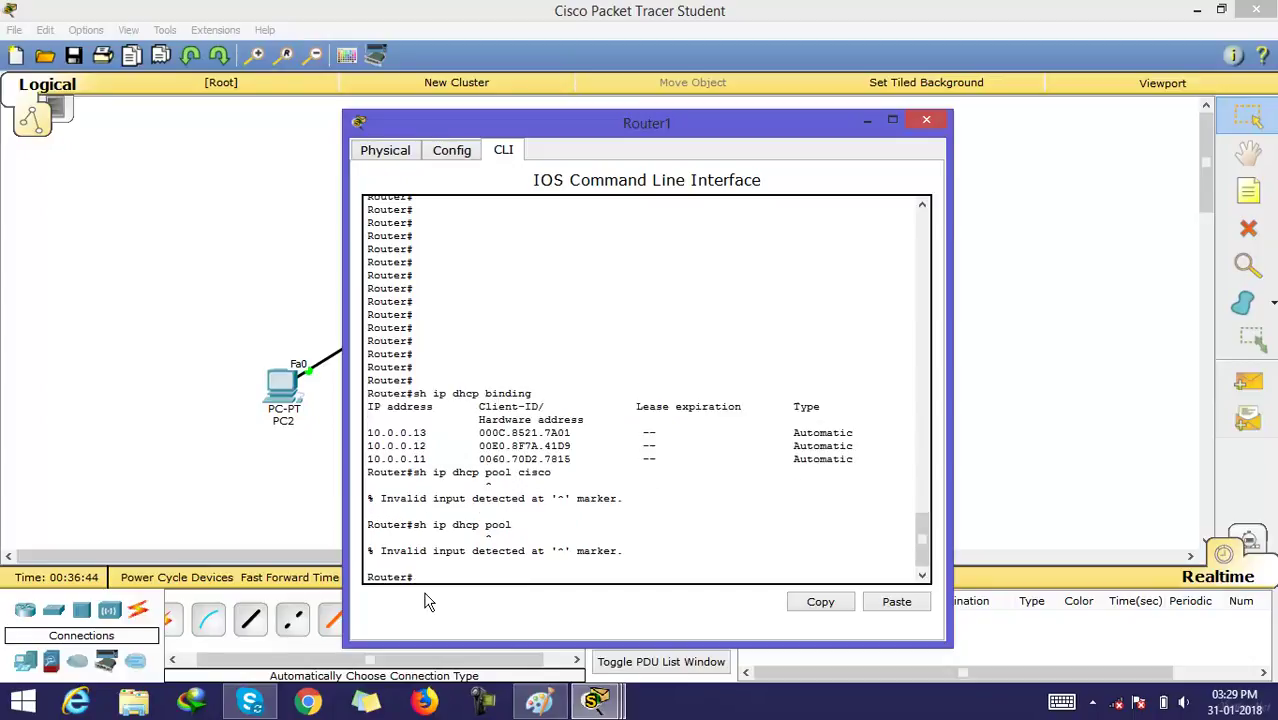
- Enter sh ip dhcp ? to list the binding, conflict and relay options
{"action": "key", "text": "Up"}
{"action": "key", "text": "Left"}
{"action": "key", "text": "Left"}
{"action": "key", "text": "Right"}
{"action": "key", "text": "Right"}
{"action": "key", "text": "BackSpace"}
{"action": "key", "text": "BackSpace"}
{"action": "type", "text": "?"}
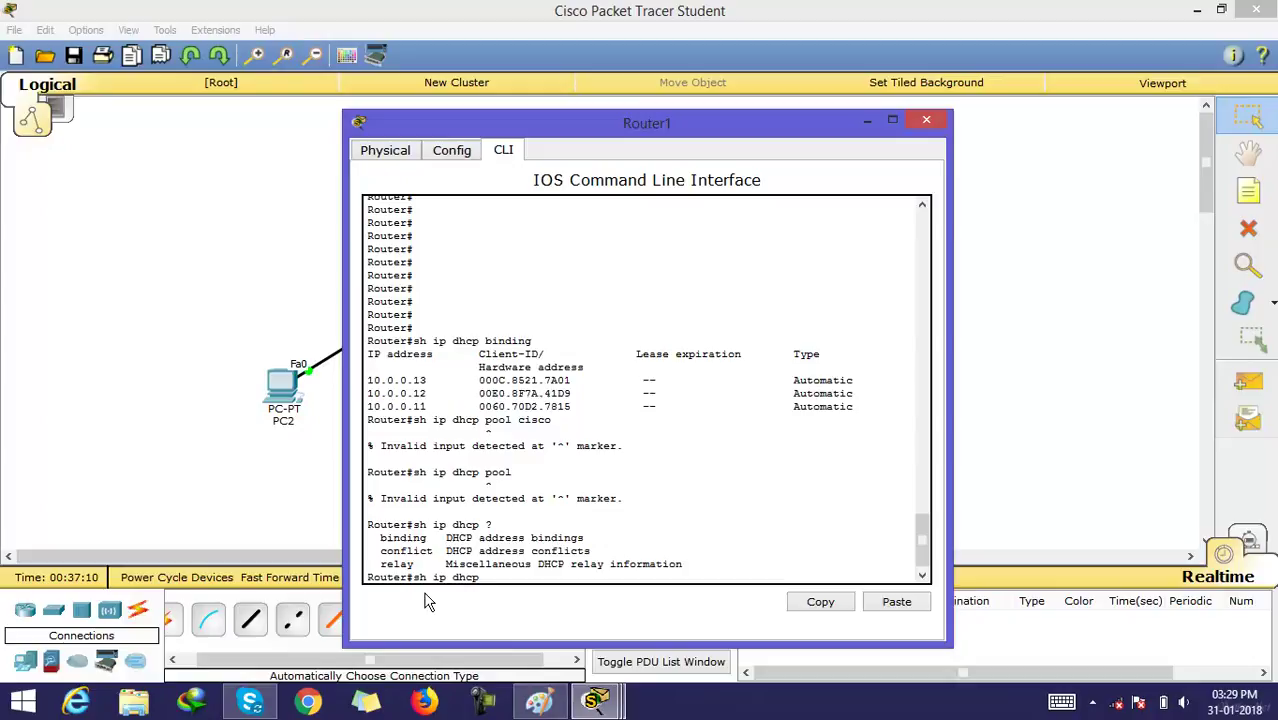
- Run sh ip dhcp relay, then sh ip dhcp relay ? to show its information option
{"action": "type", "text": "re"}
{"action": "key", "text": "Tab"}
{"action": "key", "text": "Return"}
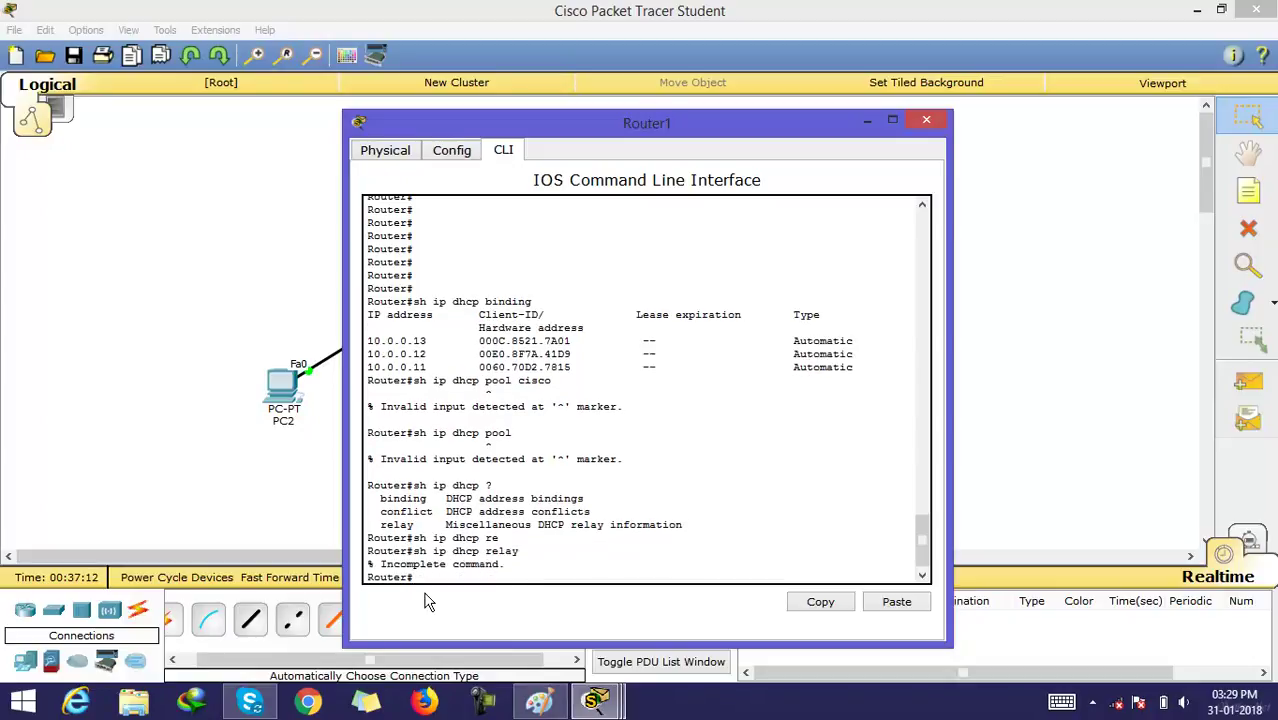
{"action": "key", "text": "Up"}
{"action": "type", "text": "?"}
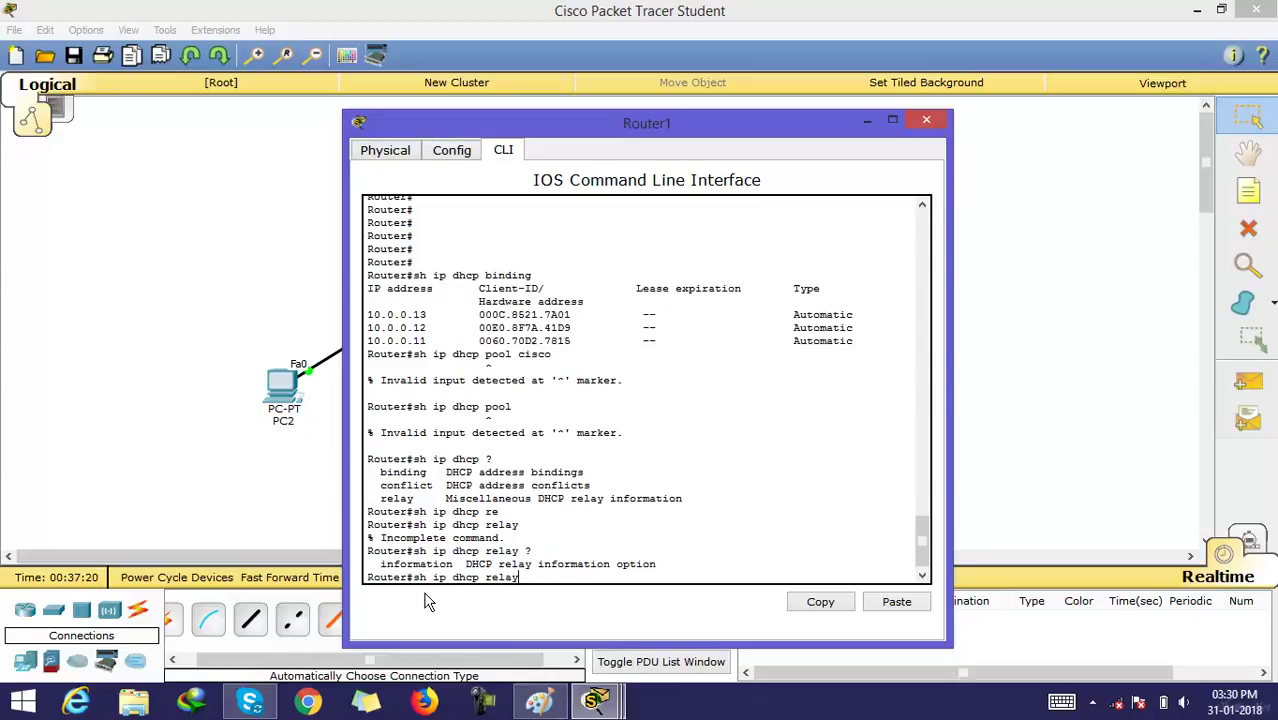
- In Paint, draw circled routers R1, R2 and R3 joined by connecting lines
{"action": "left_click", "coordinate": [546, 702]}
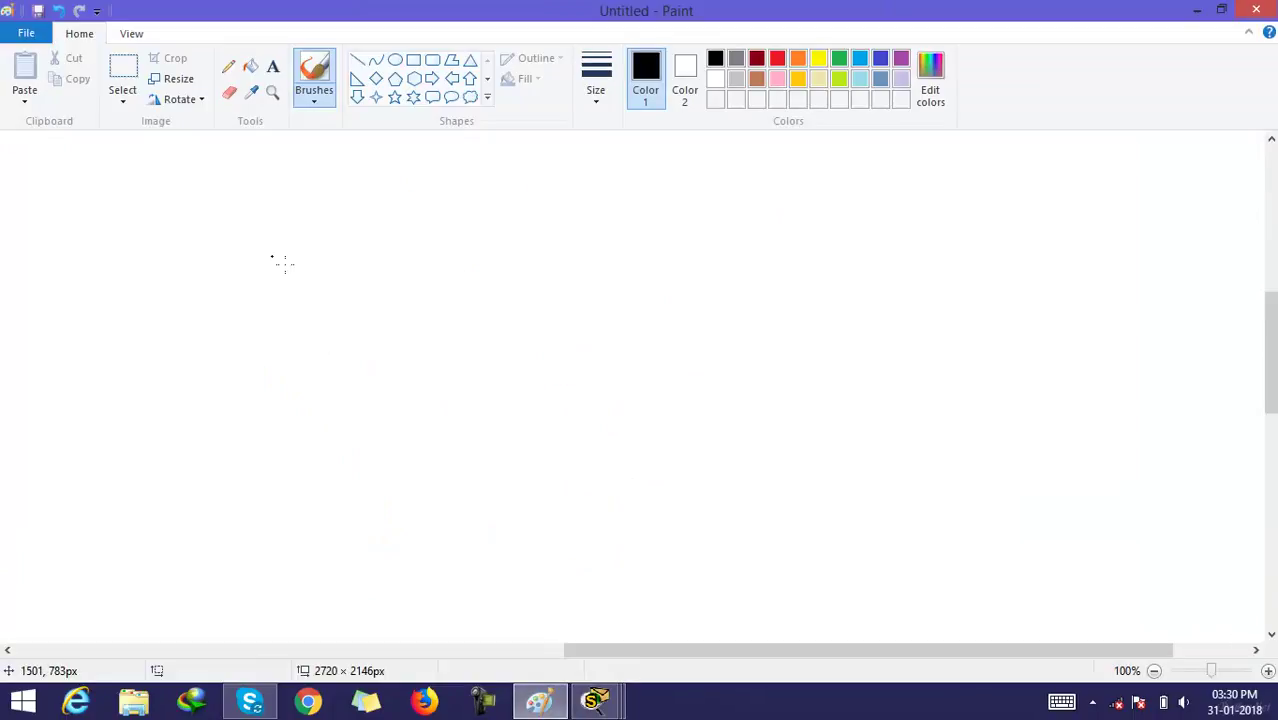
{"action": "mouse_move", "coordinate": [330, 270]}
{"action": "left_mouse_down"}
{"action": "mouse_move", "coordinate": [434, 275]}
{"action": "mouse_move", "coordinate": [366, 251]}
{"action": "left_mouse_up"}
{"action": "mouse_move", "coordinate": [348, 326]}
{"action": "left_mouse_down"}
{"action": "mouse_move", "coordinate": [388, 295]}
{"action": "mouse_move", "coordinate": [401, 322]}
{"action": "left_mouse_up"}
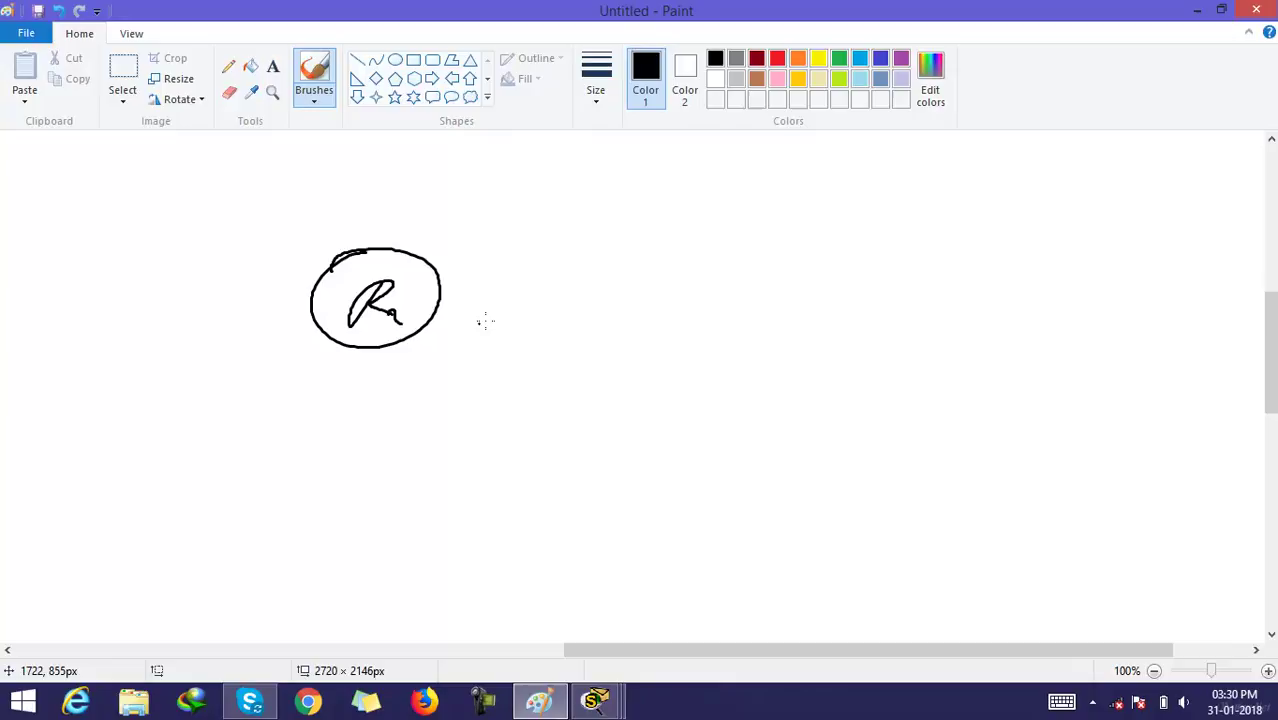
{"action": "mouse_move", "coordinate": [702, 256]}
{"action": "left_mouse_down"}
{"action": "mouse_move", "coordinate": [677, 300]}
{"action": "mouse_move", "coordinate": [750, 304]}
{"action": "left_mouse_up"}
{"action": "mouse_move", "coordinate": [1150, 252]}
{"action": "left_mouse_down"}
{"action": "mouse_move", "coordinate": [1107, 300]}
{"action": "mouse_move", "coordinate": [1155, 282]}
{"action": "left_mouse_up"}
{"action": "left_click_drag", "start_coordinate": [1146, 292], "coordinate": [1150, 310]}
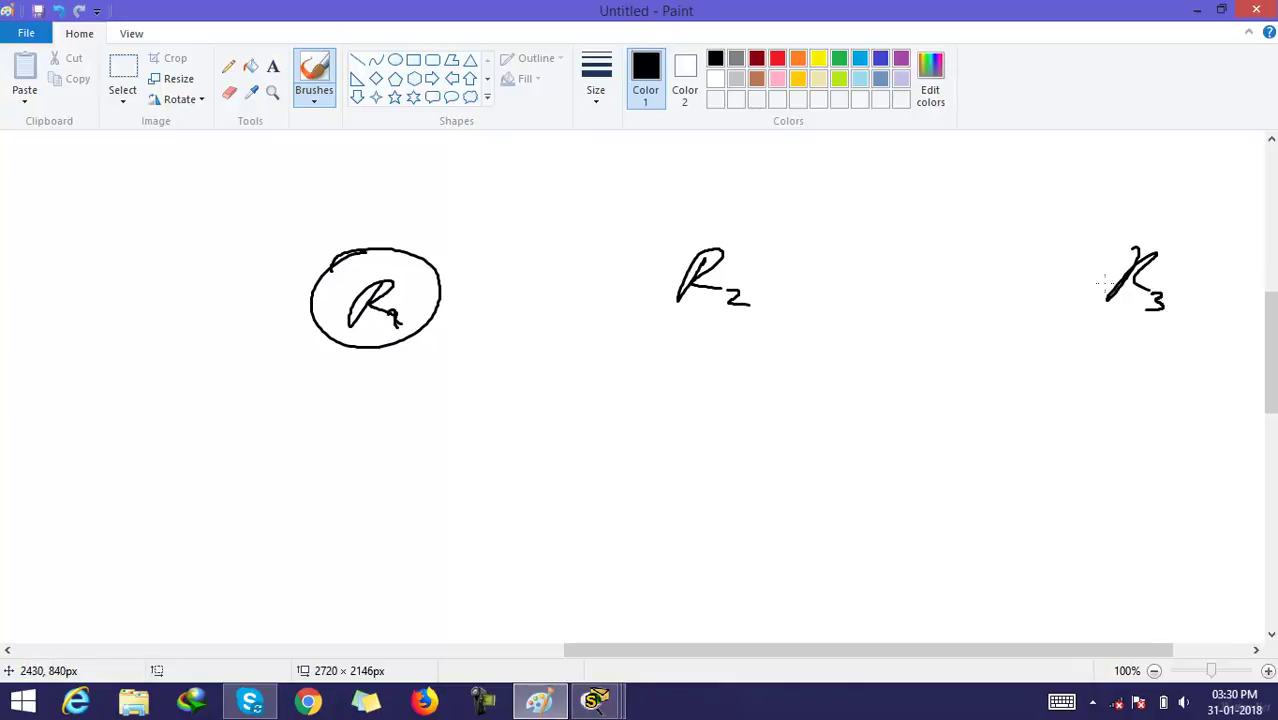
{"action": "left_click_drag", "start_coordinate": [1140, 240], "coordinate": [1172, 241]}
{"action": "mouse_move", "coordinate": [731, 212]}
{"action": "left_mouse_down"}
{"action": "mouse_move", "coordinate": [625, 258]}
{"action": "mouse_move", "coordinate": [716, 210]}
{"action": "left_mouse_up"}
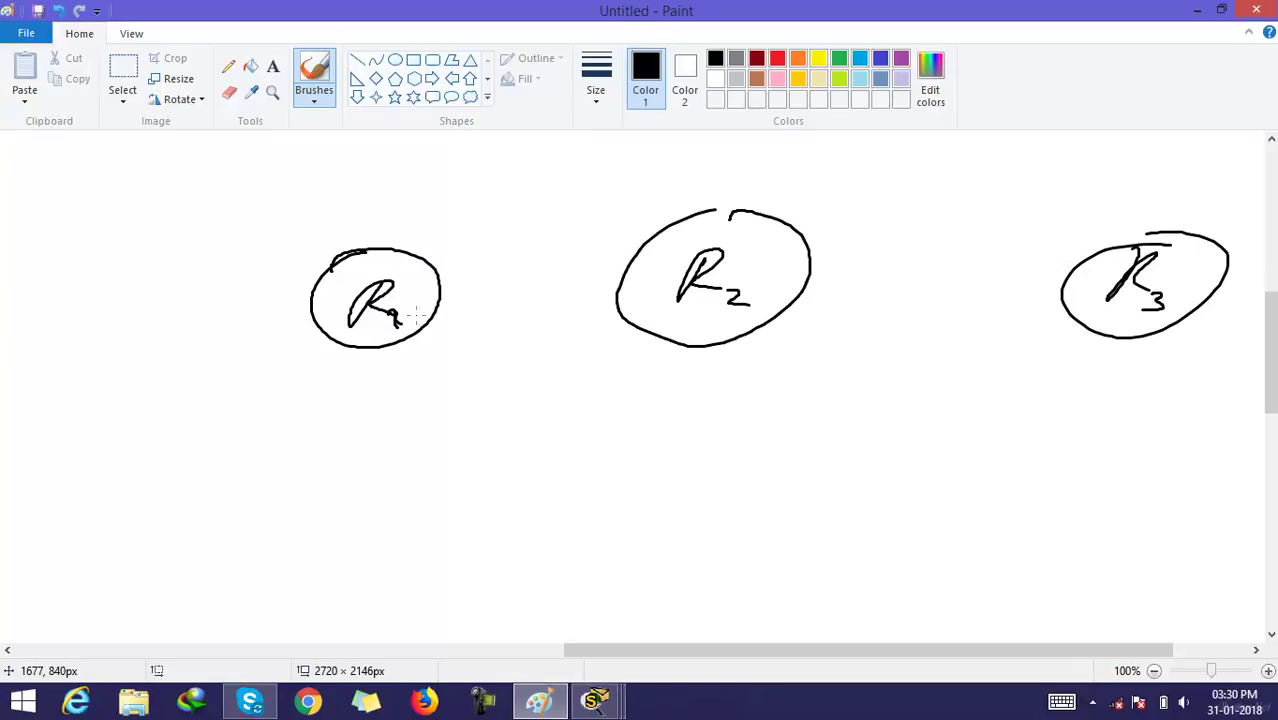
{"action": "left_click_drag", "start_coordinate": [440, 296], "coordinate": [577, 284]}
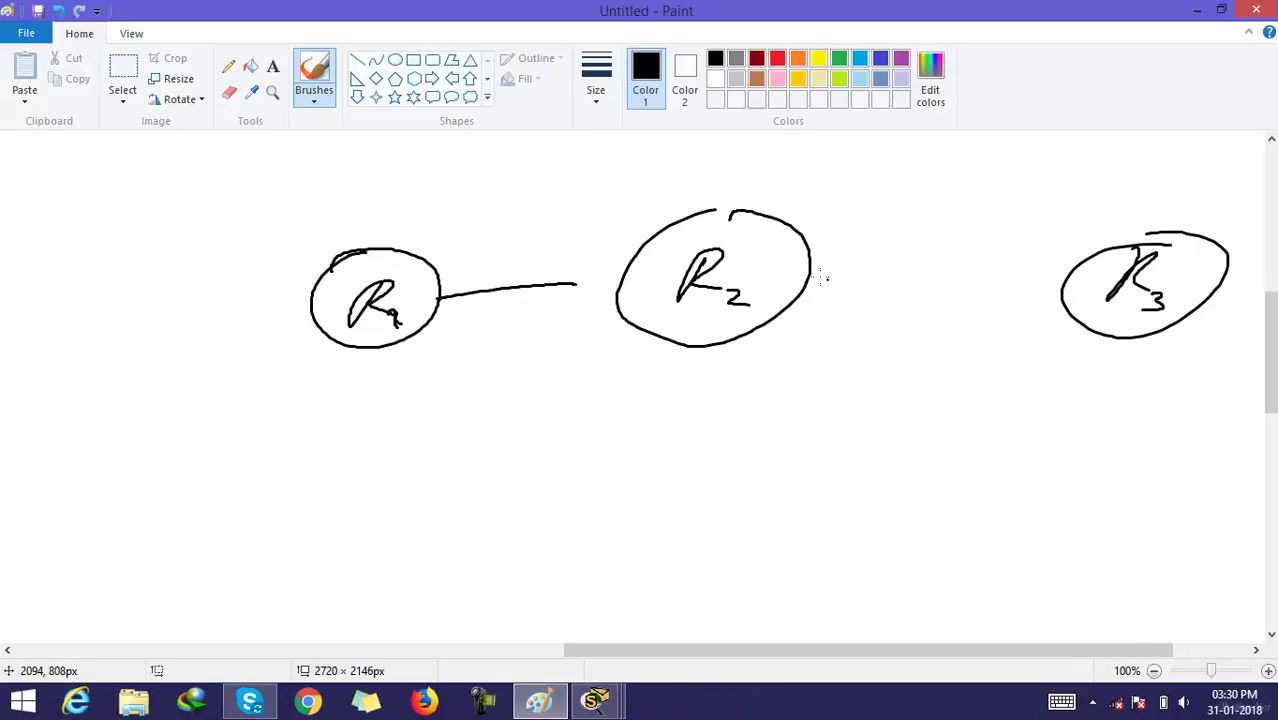
{"action": "left_click_drag", "start_coordinate": [818, 276], "coordinate": [1094, 280]}
- Label R1 as DHCP server and R3 as DHCP client
{"action": "left_click_drag", "start_coordinate": [345, 340], "coordinate": [310, 398]}
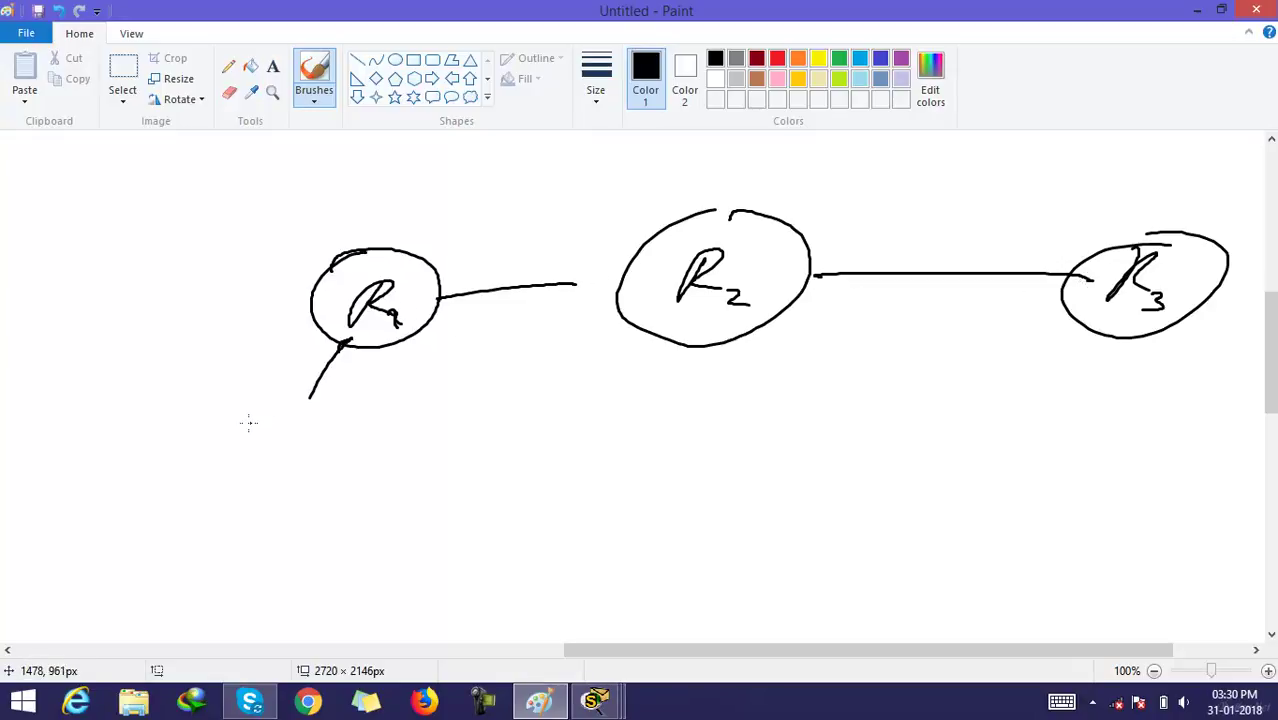
{"action": "mouse_move", "coordinate": [238, 420]}
{"action": "left_mouse_down"}
{"action": "mouse_move", "coordinate": [248, 460]}
{"action": "mouse_move", "coordinate": [303, 440]}
{"action": "mouse_move", "coordinate": [292, 434]}
{"action": "mouse_move", "coordinate": [317, 445]}
{"action": "mouse_move", "coordinate": [325, 498]}
{"action": "mouse_move", "coordinate": [350, 462]}
{"action": "mouse_move", "coordinate": [410, 470]}
{"action": "mouse_move", "coordinate": [425, 454]}
{"action": "mouse_move", "coordinate": [431, 477]}
{"action": "mouse_move", "coordinate": [492, 458]}
{"action": "left_mouse_up"}
{"action": "left_click", "coordinate": [602, 436]}
{"action": "left_click_drag", "start_coordinate": [1115, 333], "coordinate": [1090, 381]}
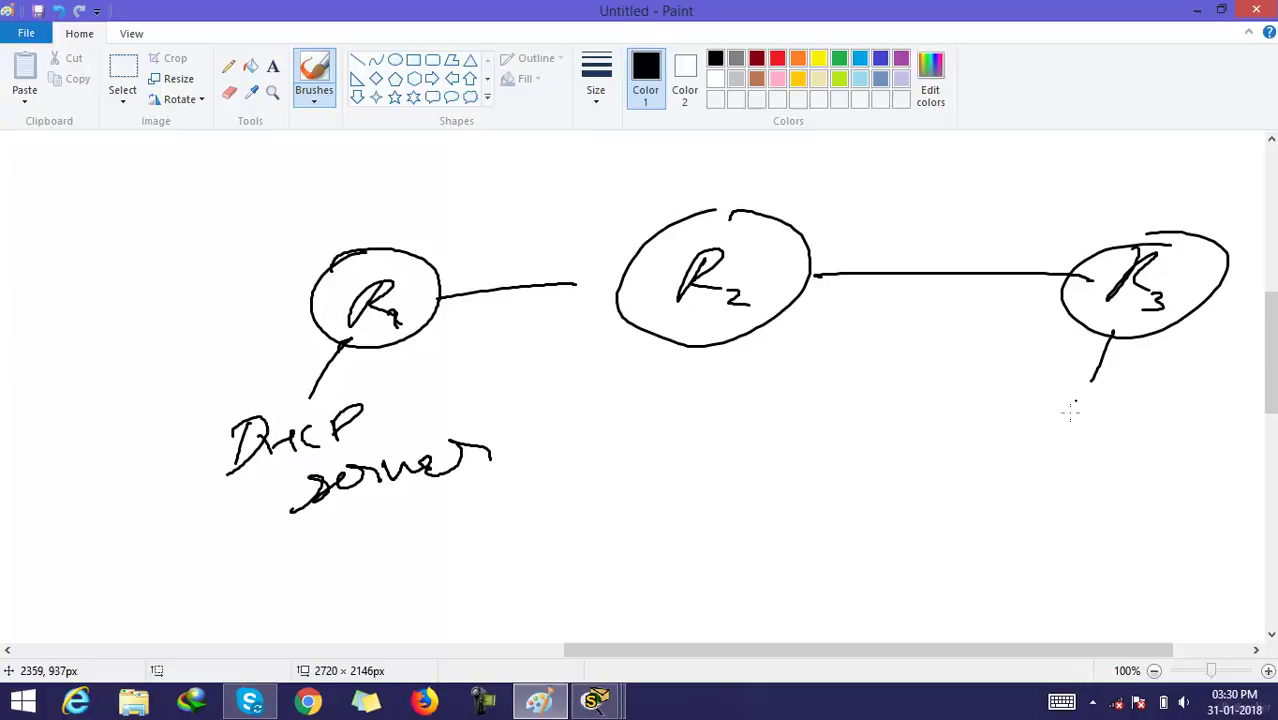
{"action": "mouse_move", "coordinate": [1046, 427]}
{"action": "left_mouse_down"}
{"action": "mouse_move", "coordinate": [974, 452]}
{"action": "mouse_move", "coordinate": [1020, 412]}
{"action": "mouse_move", "coordinate": [1022, 432]}
{"action": "mouse_move", "coordinate": [1055, 430]}
{"action": "mouse_move", "coordinate": [1018, 484]}
{"action": "mouse_move", "coordinate": [1051, 503]}
{"action": "mouse_move", "coordinate": [1100, 480]}
{"action": "mouse_move", "coordinate": [1146, 512]}
{"action": "left_mouse_up"}
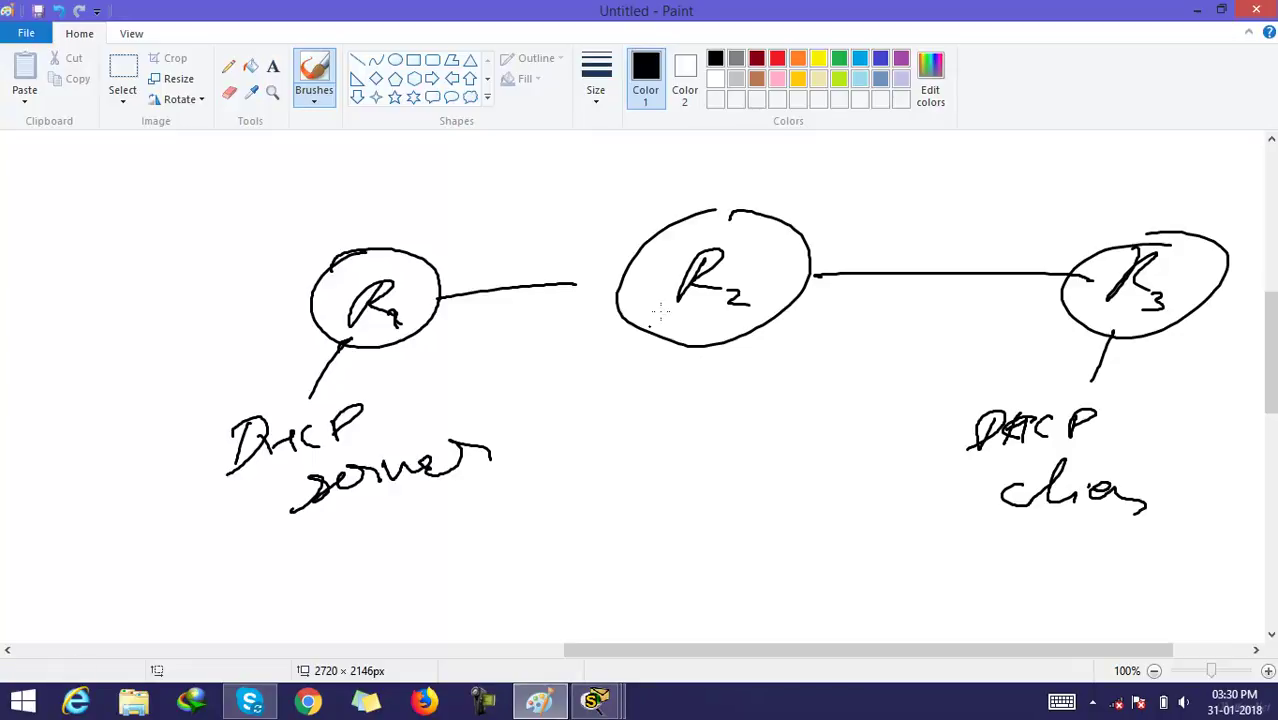
- Loop R2 and label it relay, then draw an arrow from server to client
{"action": "mouse_move", "coordinate": [563, 291]}
{"action": "left_mouse_down"}
{"action": "mouse_move", "coordinate": [616, 286]}
{"action": "mouse_move", "coordinate": [583, 288]}
{"action": "mouse_move", "coordinate": [584, 377]}
{"action": "mouse_move", "coordinate": [841, 337]}
{"action": "mouse_move", "coordinate": [852, 275]}
{"action": "mouse_move", "coordinate": [656, 193]}
{"action": "mouse_move", "coordinate": [581, 238]}
{"action": "mouse_move", "coordinate": [576, 362]}
{"action": "left_mouse_up"}
{"action": "mouse_move", "coordinate": [713, 392]}
{"action": "left_mouse_down"}
{"action": "mouse_move", "coordinate": [699, 380]}
{"action": "mouse_move", "coordinate": [697, 430]}
{"action": "left_mouse_up"}
{"action": "mouse_move", "coordinate": [662, 420]}
{"action": "left_mouse_down"}
{"action": "mouse_move", "coordinate": [664, 438]}
{"action": "mouse_move", "coordinate": [732, 418]}
{"action": "left_mouse_up"}
{"action": "mouse_move", "coordinate": [612, 511]}
{"action": "left_mouse_down"}
{"action": "mouse_move", "coordinate": [655, 490]}
{"action": "mouse_move", "coordinate": [740, 505]}
{"action": "mouse_move", "coordinate": [770, 530]}
{"action": "mouse_move", "coordinate": [776, 514]}
{"action": "left_mouse_up"}
{"action": "mouse_move", "coordinate": [223, 512]}
{"action": "left_mouse_down"}
{"action": "mouse_move", "coordinate": [447, 432]}
{"action": "mouse_move", "coordinate": [675, 417]}
{"action": "mouse_move", "coordinate": [985, 424]}
{"action": "mouse_move", "coordinate": [930, 440]}
{"action": "left_mouse_up"}
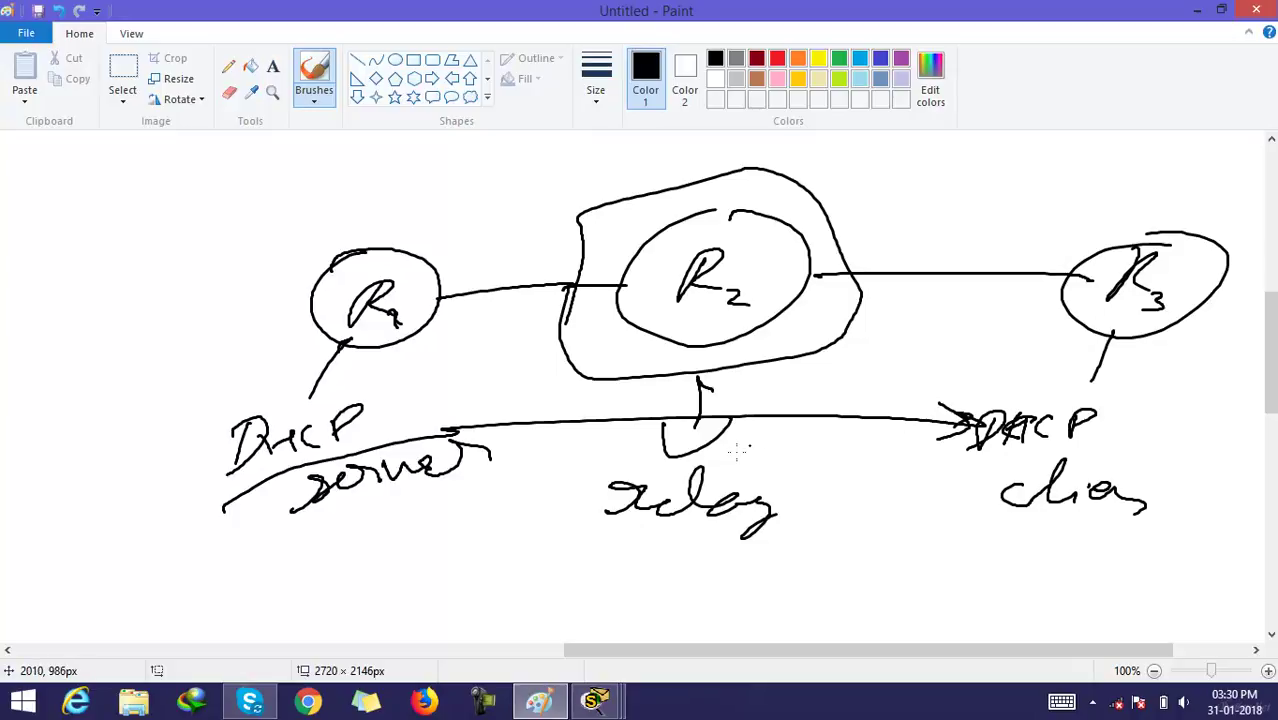
- Return to Packet Tracer and bring Router1's console window to the front
{"action": "mouse_move", "coordinate": [598, 692]}
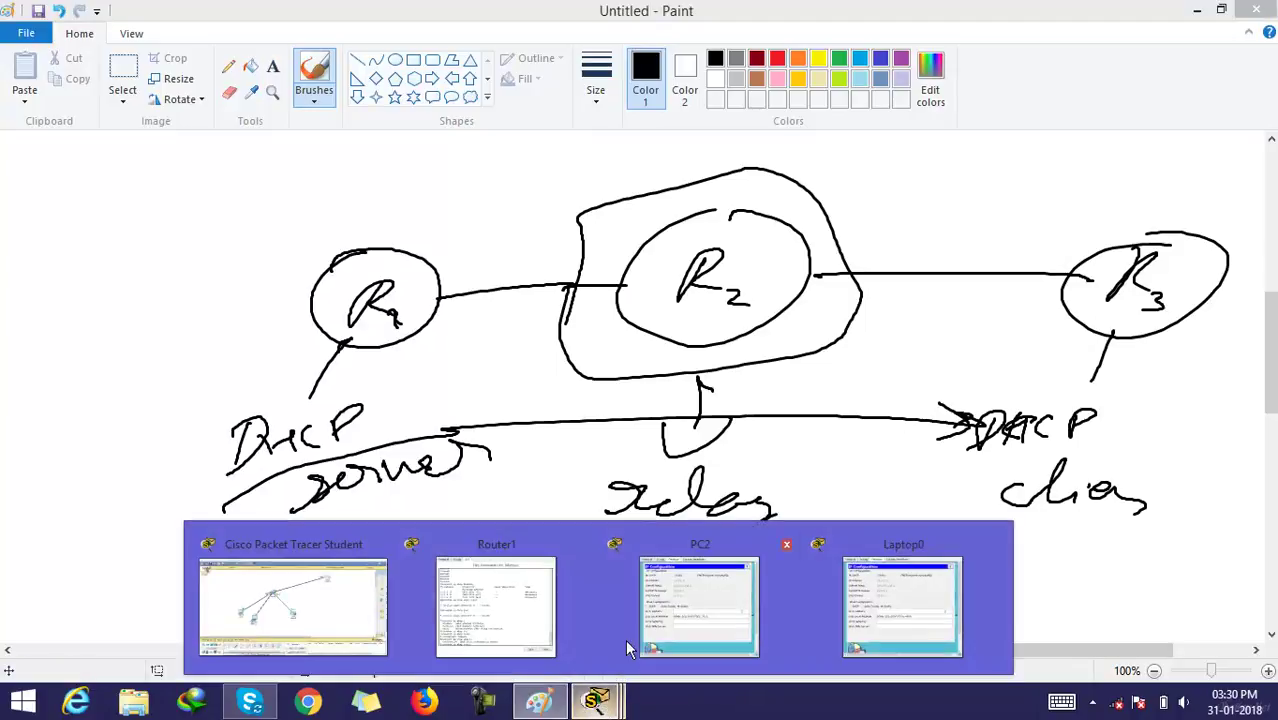
{"action": "mouse_move", "coordinate": [707, 607]}
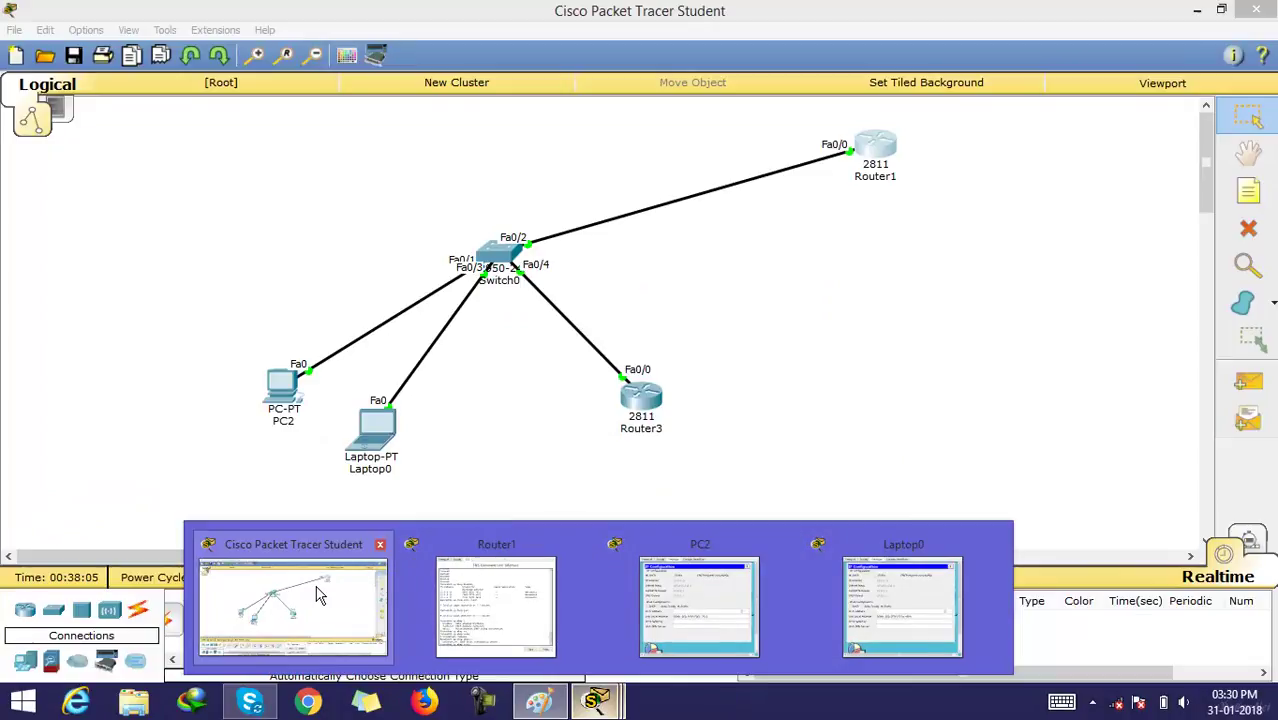
{"action": "left_click", "coordinate": [340, 596]}
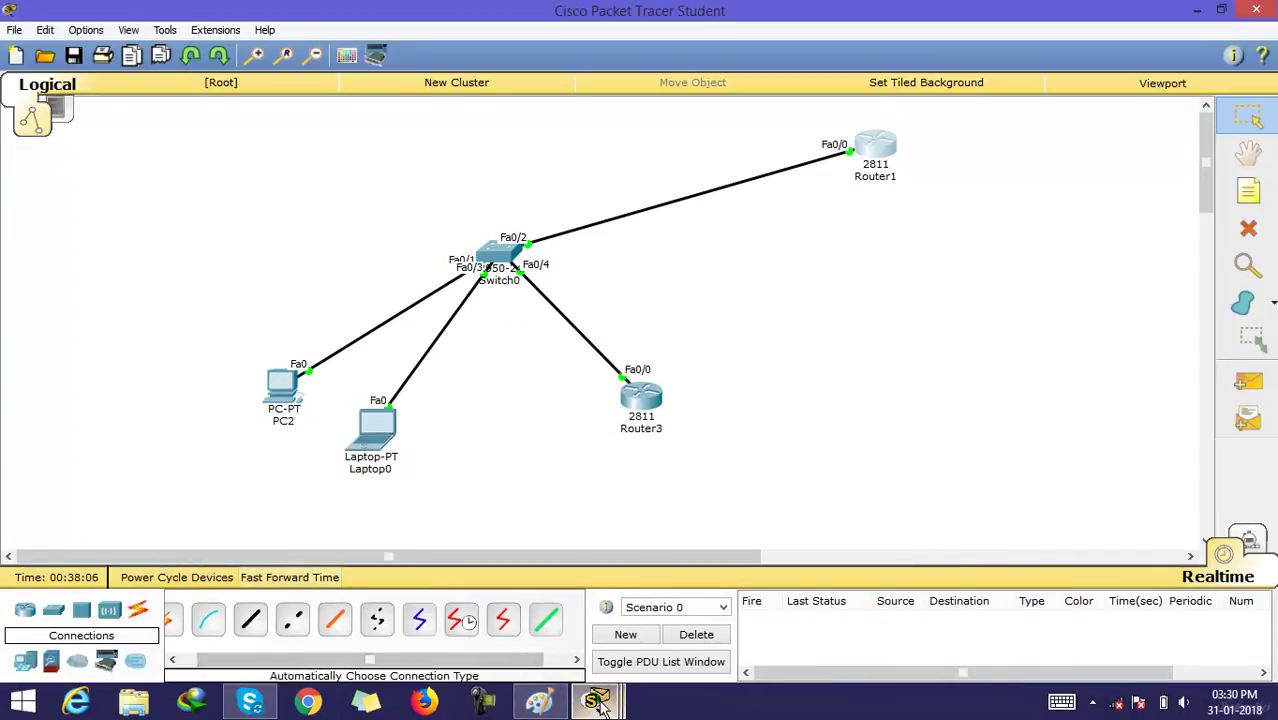
{"action": "mouse_move", "coordinate": [598, 700]}
{"action": "left_click", "coordinate": [503, 617]}
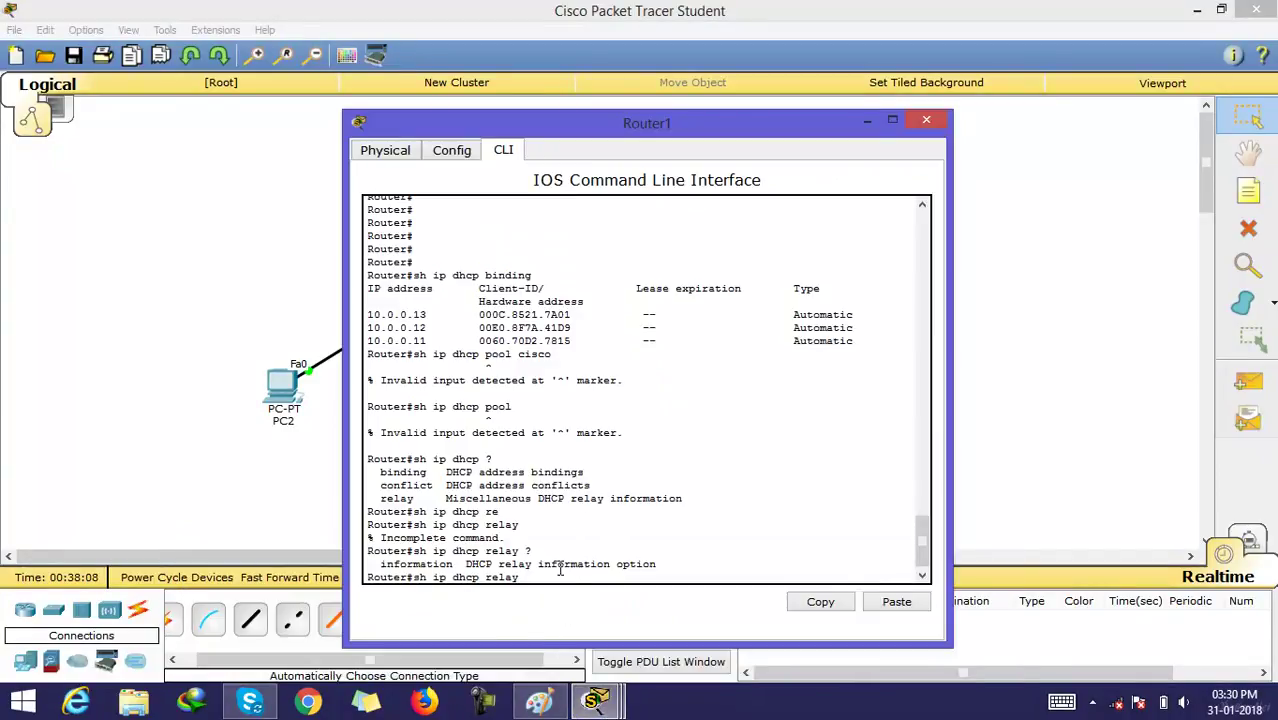
- Run sh ip dhcp conflict, showing 10.0.0.1 detected by Ping
{"action": "key", "text": "BackSpace"}
{"action": "key", "text": "BackSpace"}
{"action": "key", "text": "BackSpace"}
{"action": "type", "text": "conf"}
{"action": "key", "text": "Tab"}
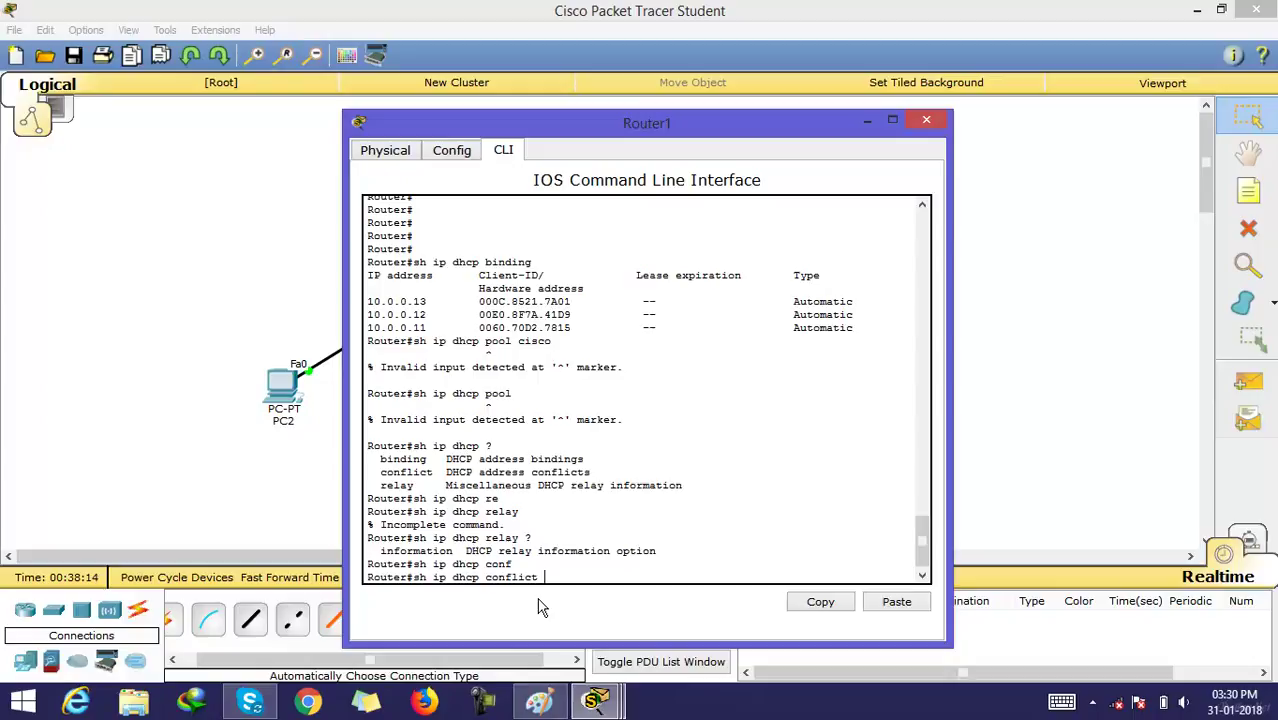
{"action": "key", "text": "Return"}
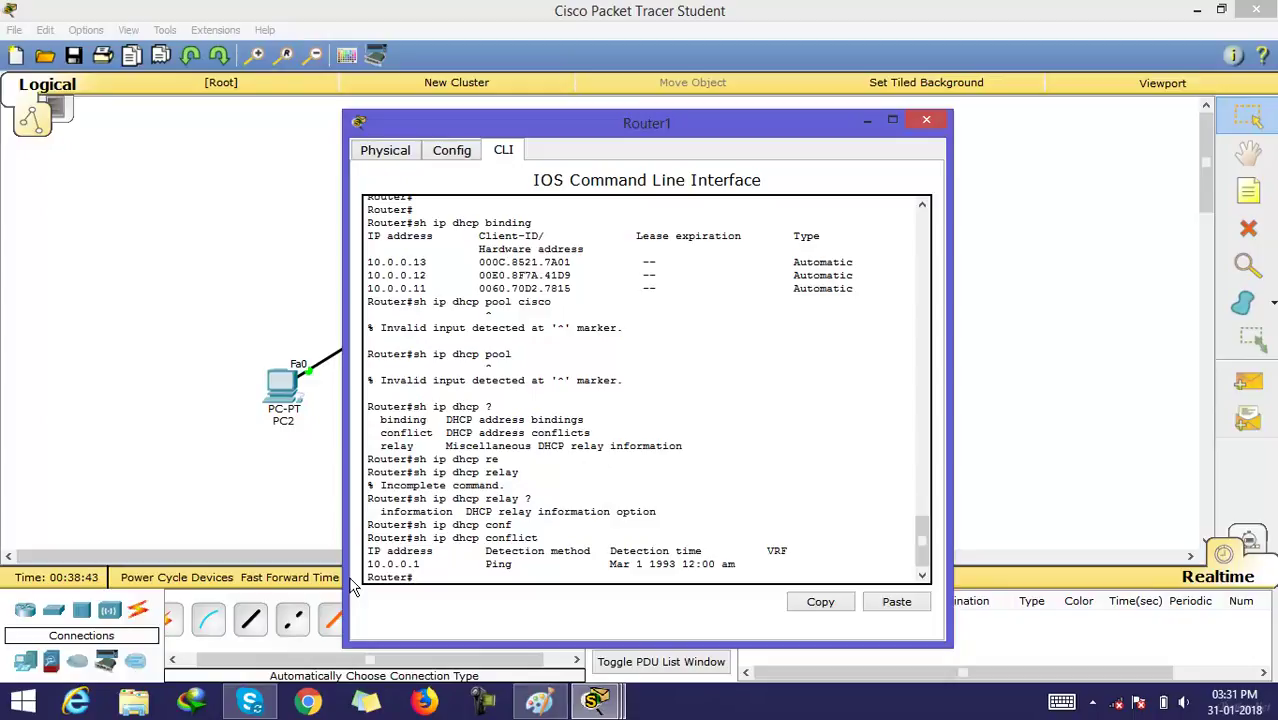
- Move Router1's console right to reveal the topology and highlight conflict address 10.0.0.1
{"action": "left_click_drag", "start_coordinate": [439, 563], "coordinate": [434, 562]}
{"action": "left_click", "coordinate": [426, 563]}
{"action": "left_click_drag", "start_coordinate": [600, 124], "coordinate": [1053, 127]}
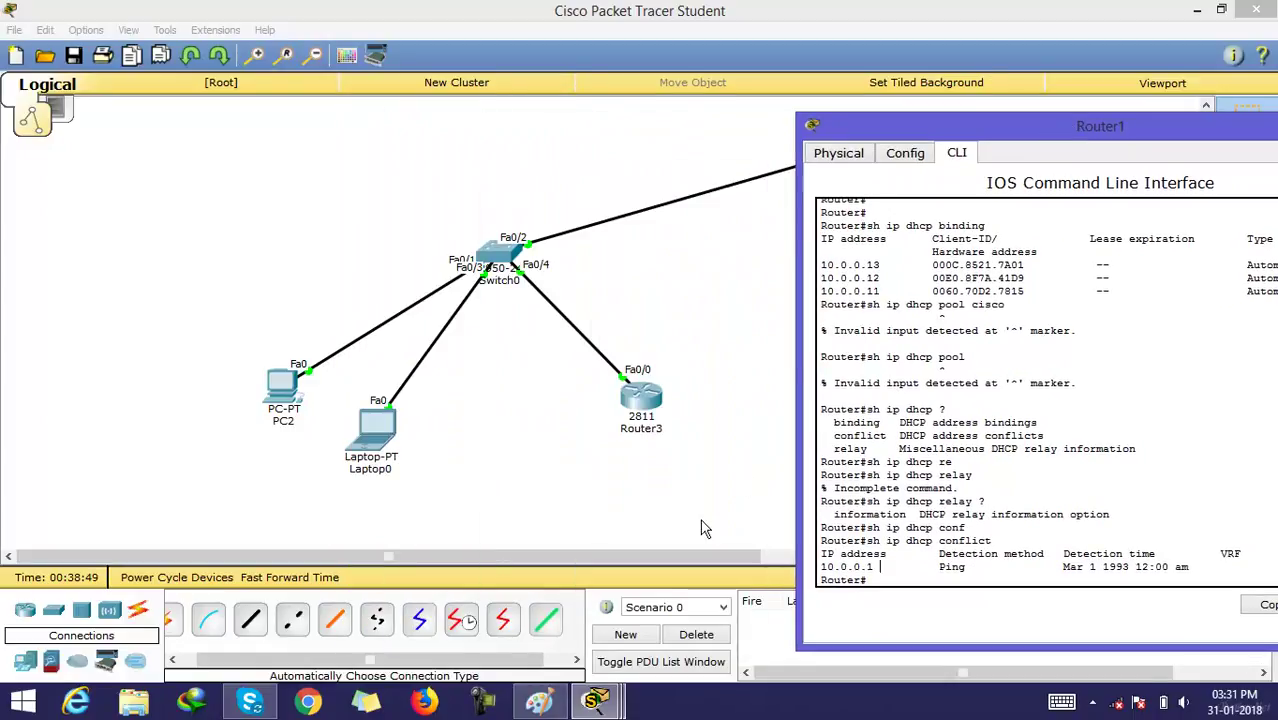
{"action": "left_click_drag", "start_coordinate": [886, 566], "coordinate": [821, 566]}
{"action": "left_click", "coordinate": [888, 567]}
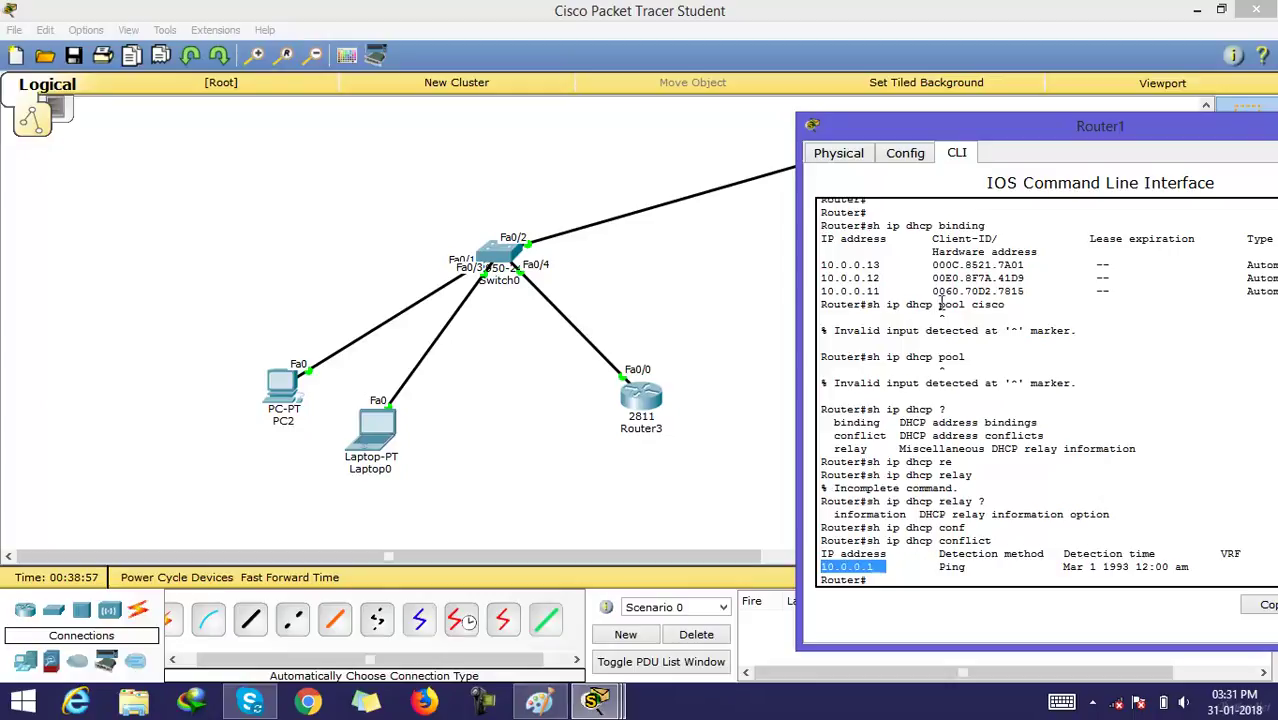
{"action": "left_click", "coordinate": [908, 170]}
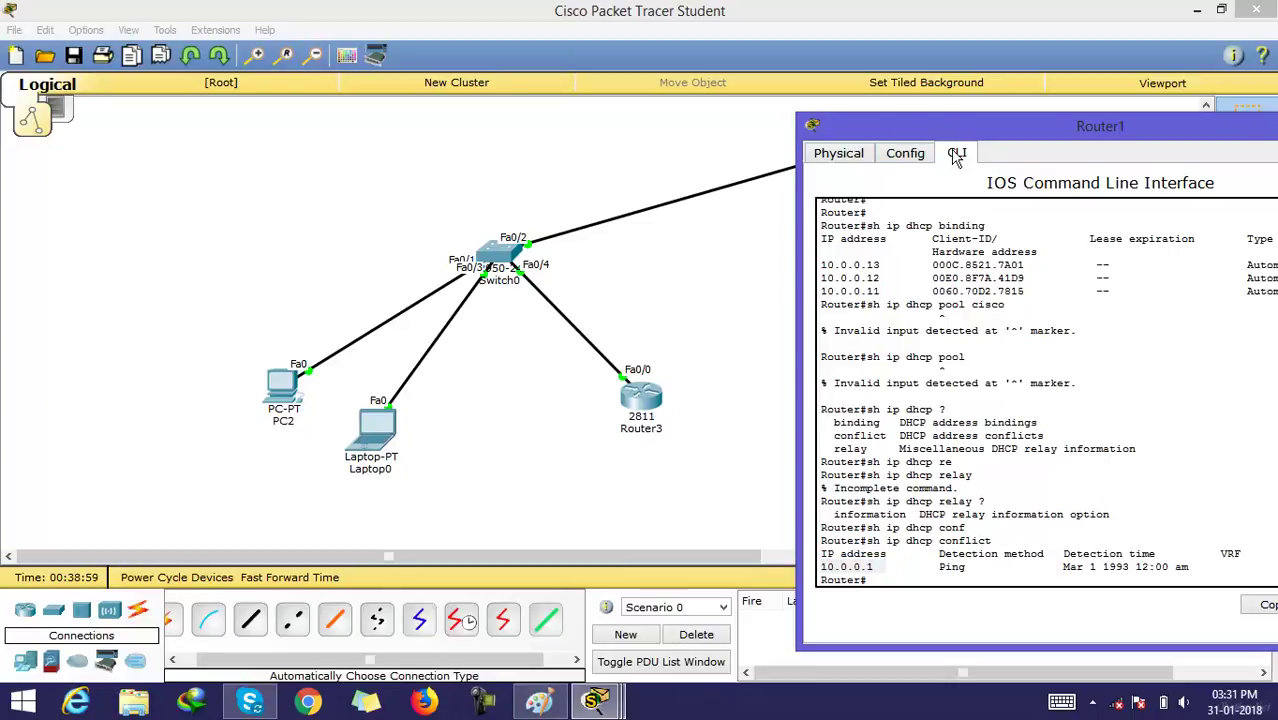
- Reposition Router1's console toward the centre and highlight the sh ip dhcp conflict command
{"action": "left_click_drag", "start_coordinate": [1056, 114], "coordinate": [957, 198]}
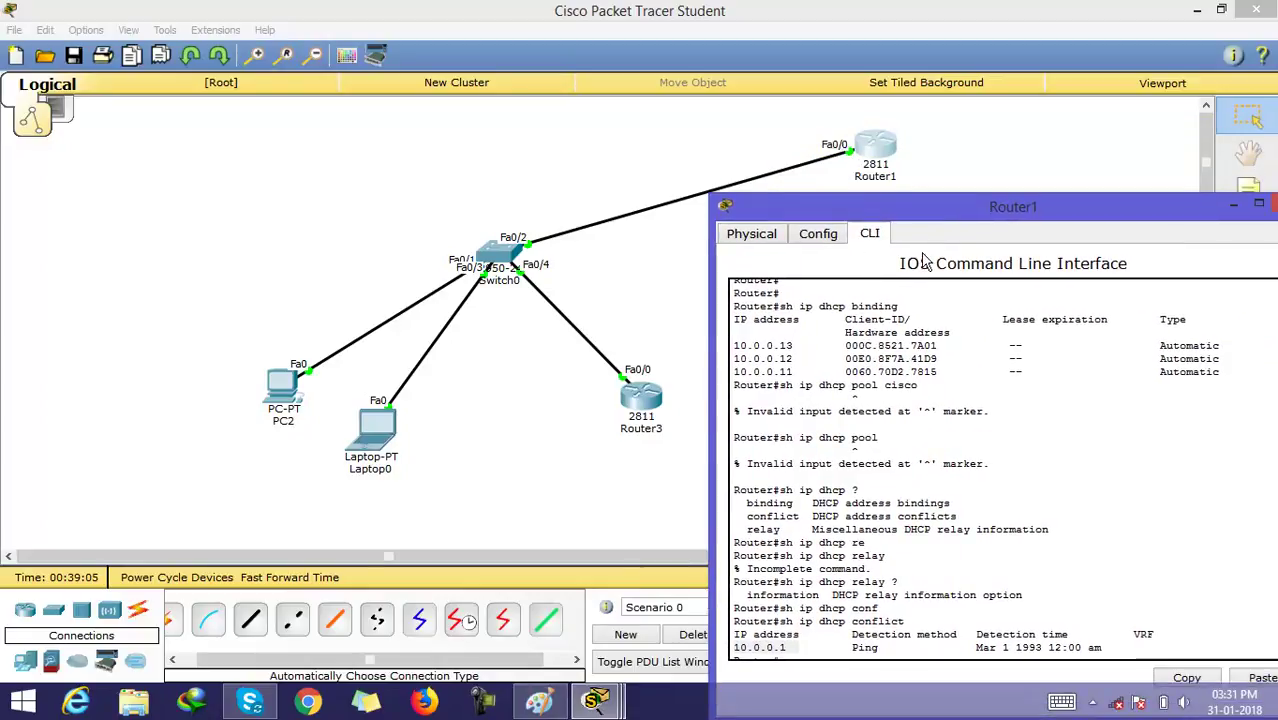
{"action": "left_click_drag", "start_coordinate": [954, 210], "coordinate": [954, 173]}
{"action": "left_click_drag", "start_coordinate": [773, 572], "coordinate": [745, 616]}
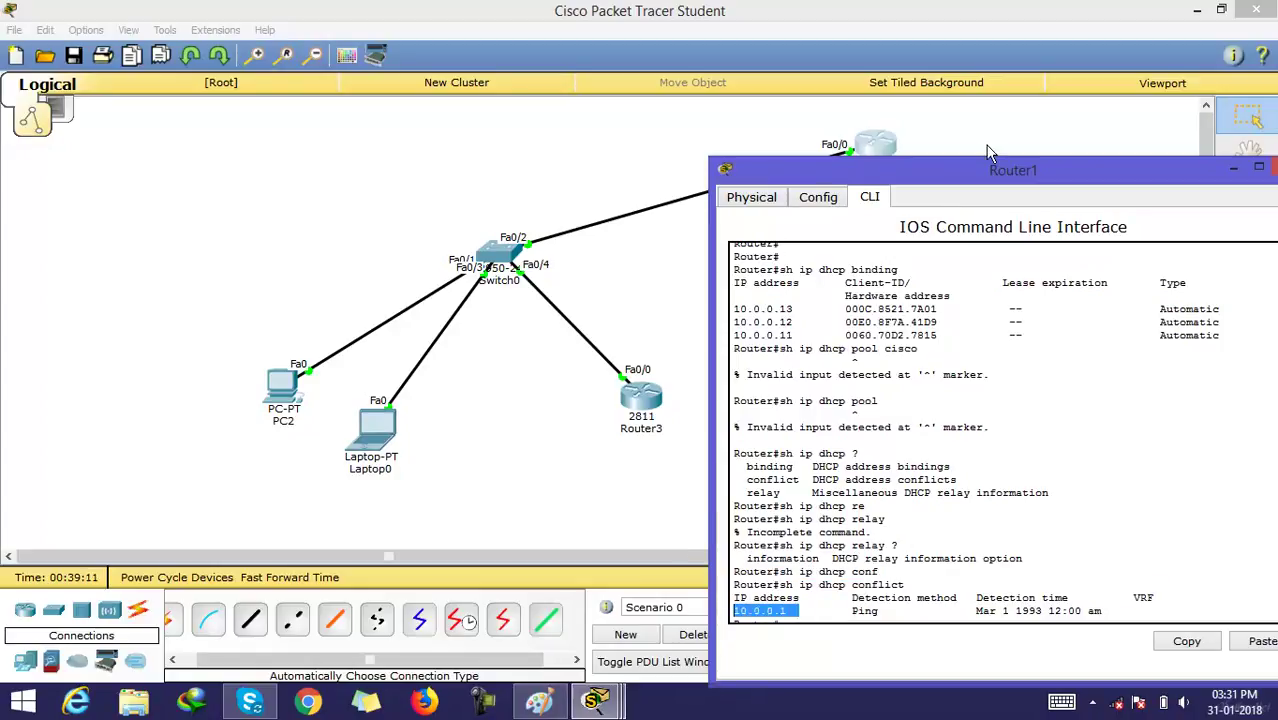
{"action": "left_click_drag", "start_coordinate": [968, 172], "coordinate": [821, 115]}
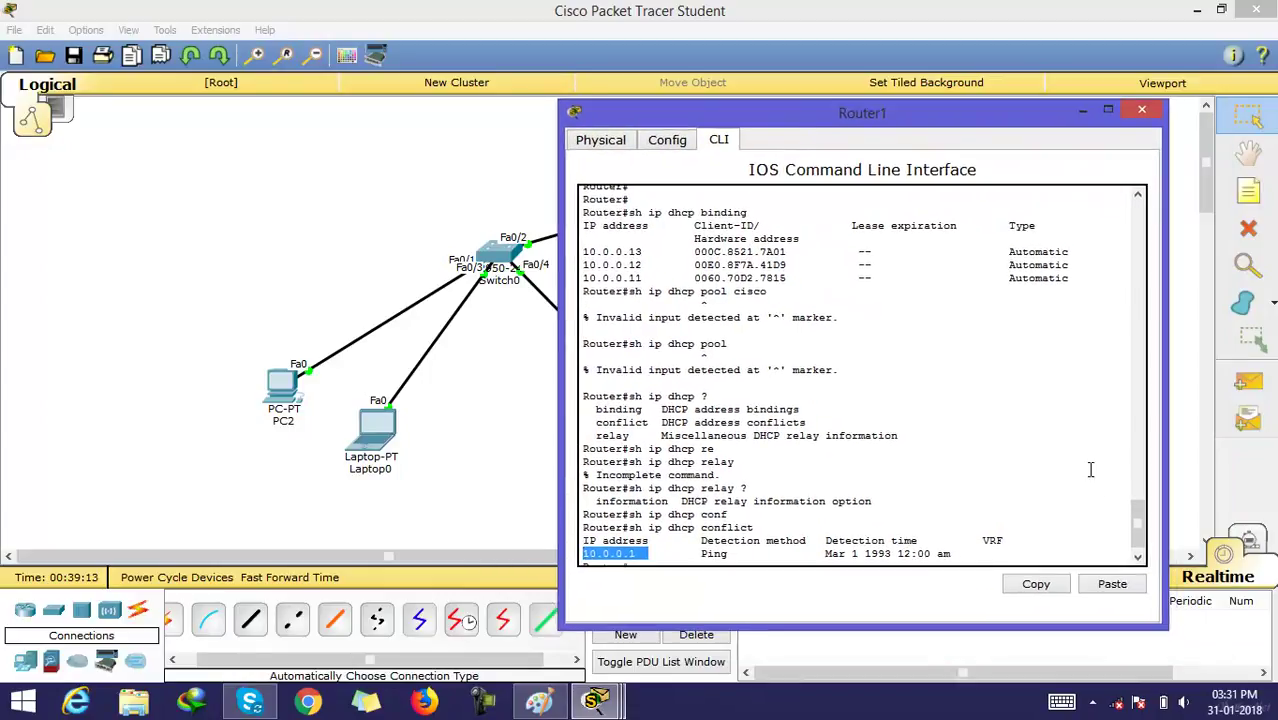
{"action": "scroll", "coordinate": [1137, 525], "scroll_direction": "down", "scroll_amount": 1}
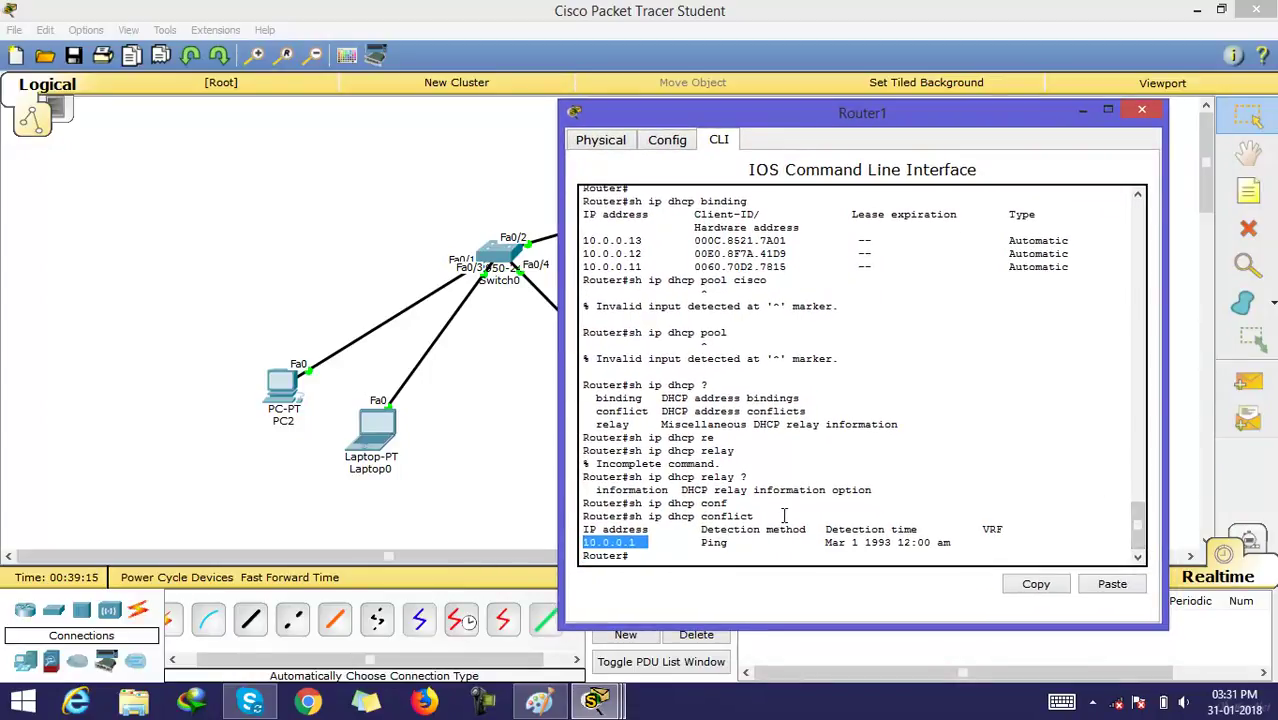
{"action": "left_click_drag", "start_coordinate": [758, 516], "coordinate": [622, 516]}
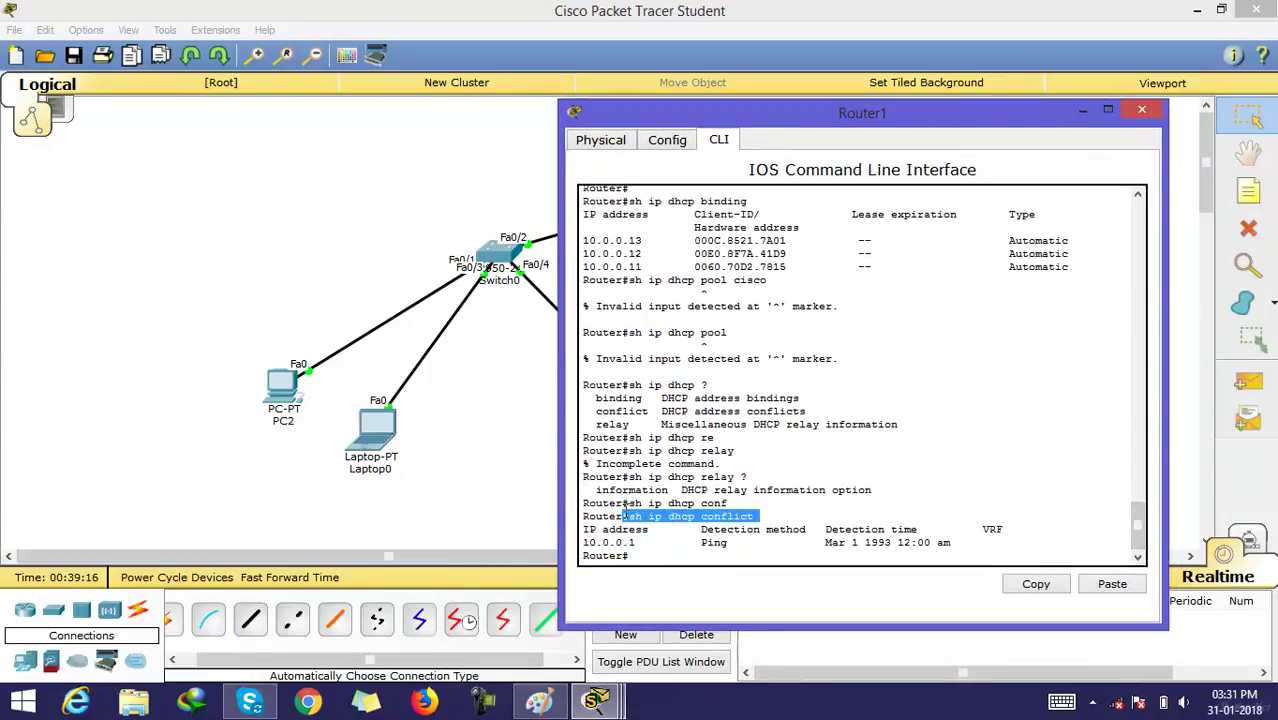
{"action": "left_click", "coordinate": [655, 556]}
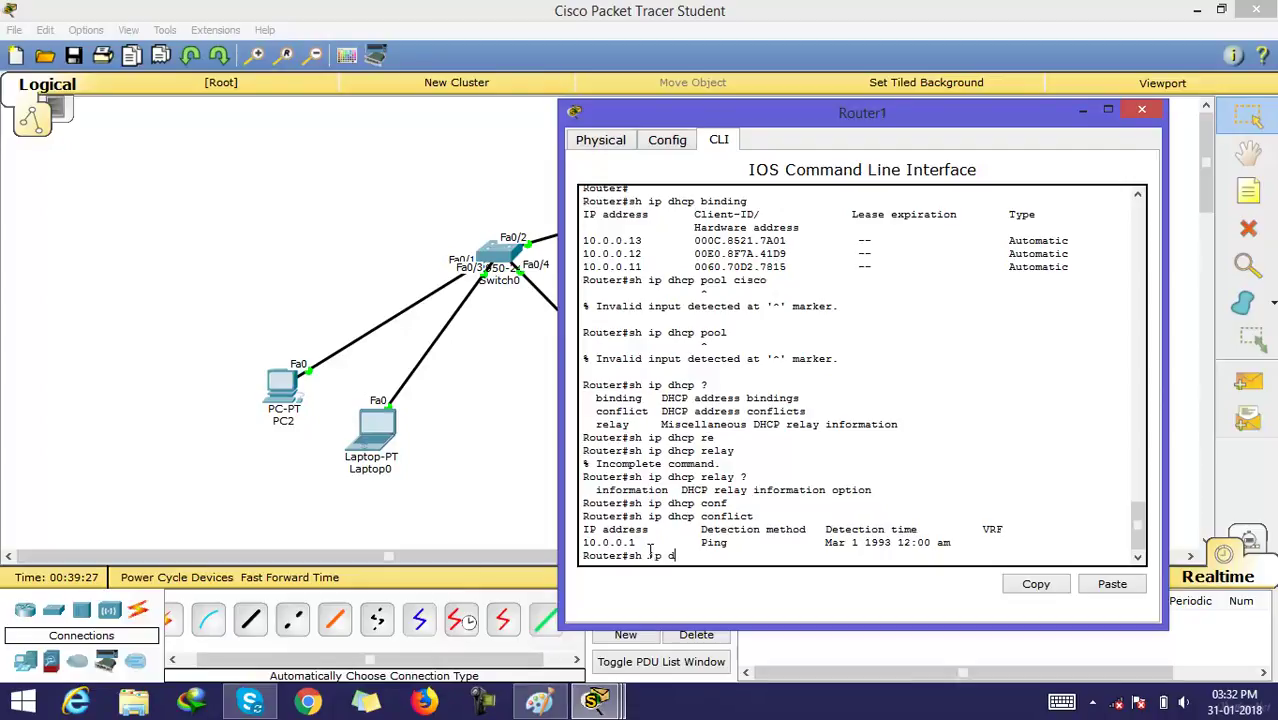
- Build sh ip dhcp server statistics at Router1's prompt, finishing 'statistics' by hand, then highlight it
{"action": "type", "text": "cp ser"}
{"action": "key", "text": "Tab"}
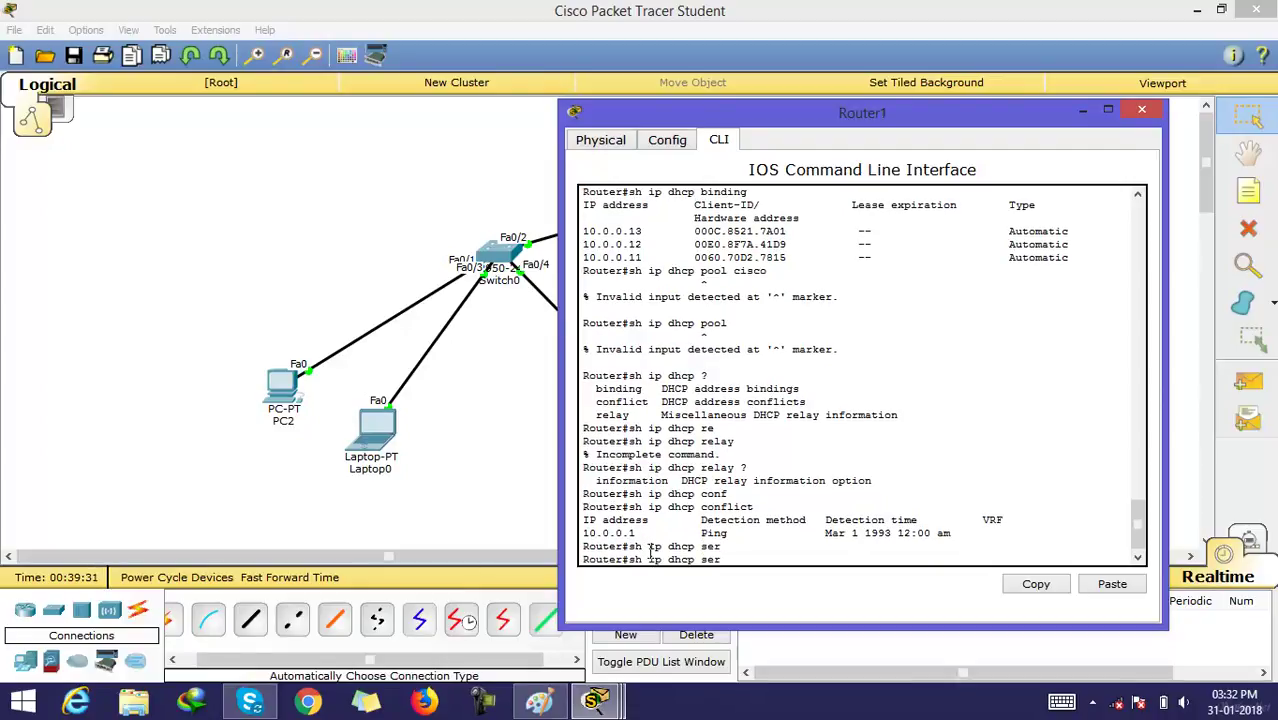
{"action": "type", "text": "ver sta"}
{"action": "key", "text": "Tab"}
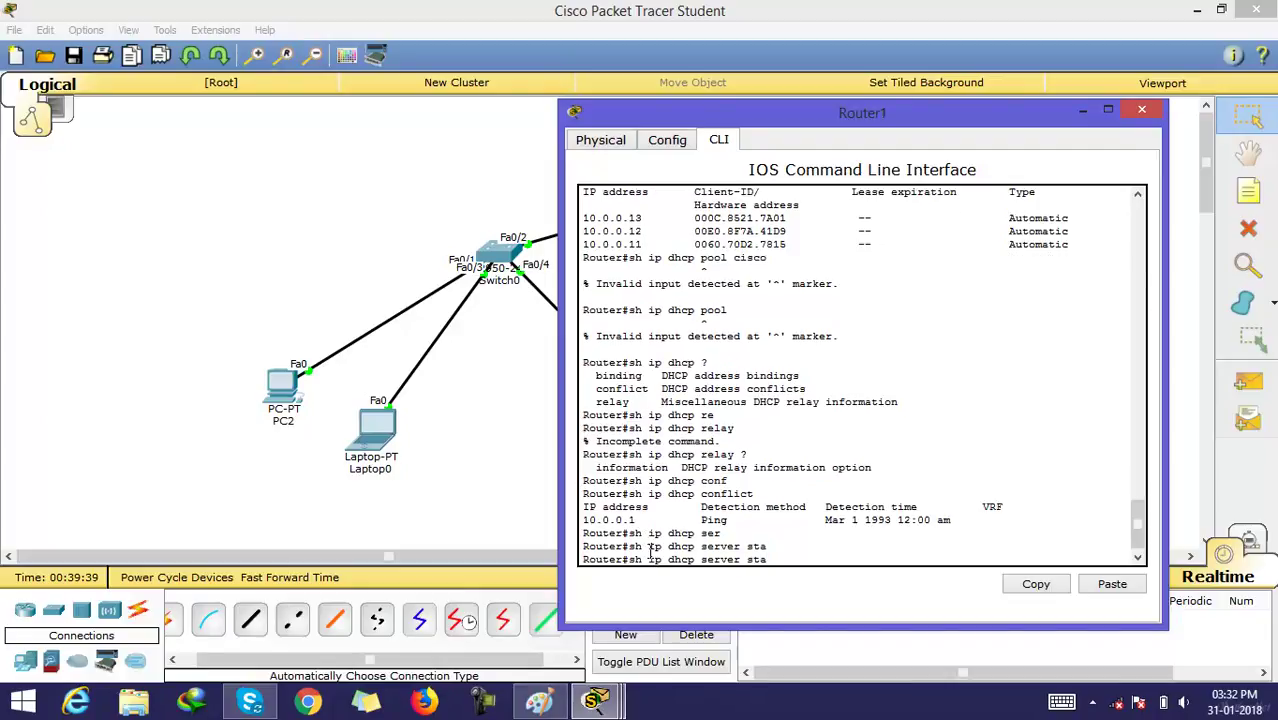
{"action": "key", "text": "Tab"}
{"action": "key", "text": "Tab"}
{"action": "key", "text": "Tab"}
{"action": "key", "text": "Tab"}
{"action": "key", "text": "Tab"}
{"action": "key", "text": "Tab"}
{"action": "key", "text": "Tab"}
{"action": "key", "text": "Tab"}
{"action": "key", "text": "Tab"}
{"action": "key", "text": "Tab"}
{"action": "key", "text": "Tab"}
{"action": "key", "text": "Tab"}
{"action": "key", "text": "Tab"}
{"action": "key", "text": "Tab"}
{"action": "key", "text": "Tab"}
{"action": "key", "text": "Tab"}
{"action": "key", "text": "Tab"}
{"action": "key", "text": "Tab"}
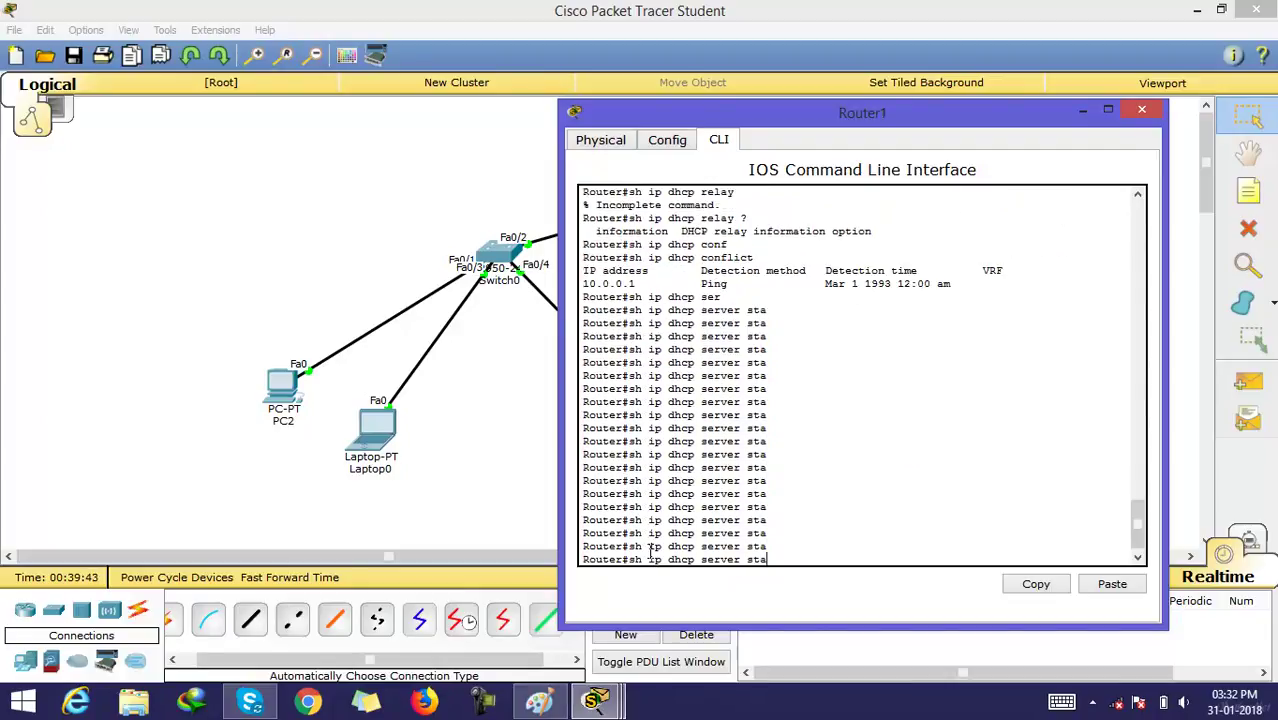
{"action": "type", "text": "tistic"}
{"action": "type", "text": "sctistics"}
{"action": "left_click_drag", "start_coordinate": [820, 557], "coordinate": [563, 552]}
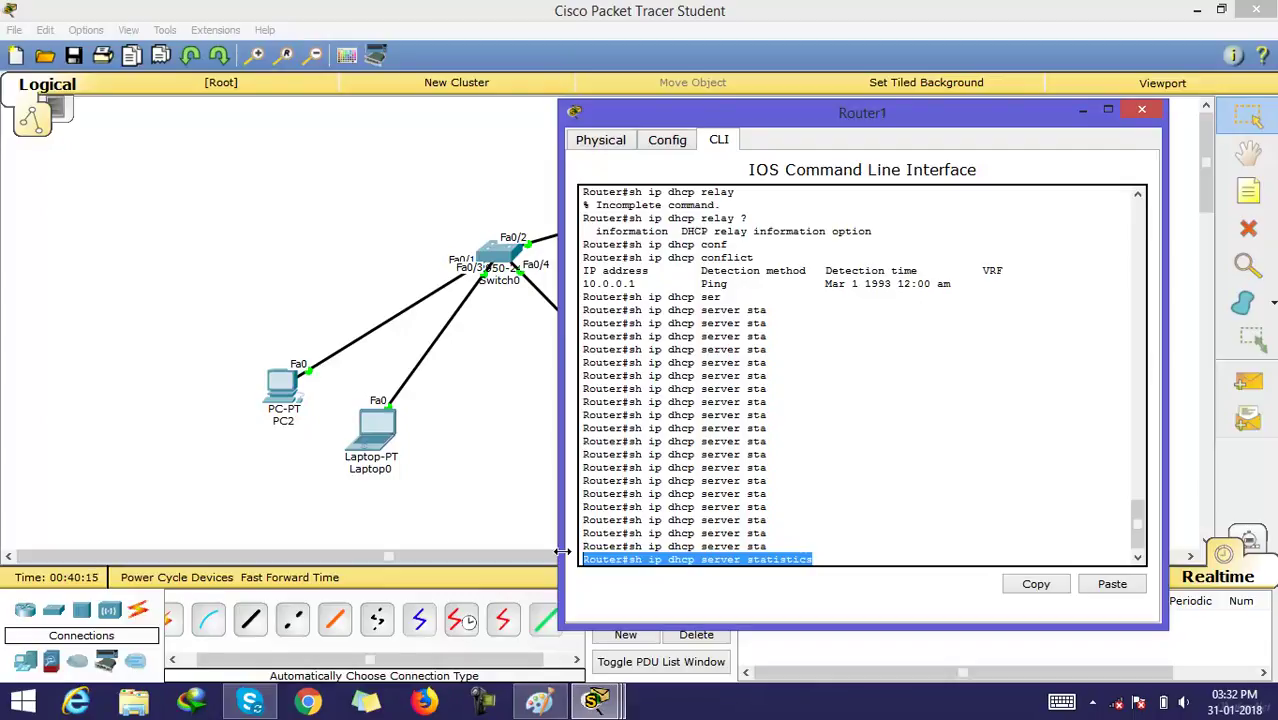
- Execute sh ip dhcp server statistics in Router1's CLI
{"action": "left_click_drag", "start_coordinate": [830, 542], "coordinate": [588, 583]}
{"action": "left_click", "coordinate": [820, 553]}
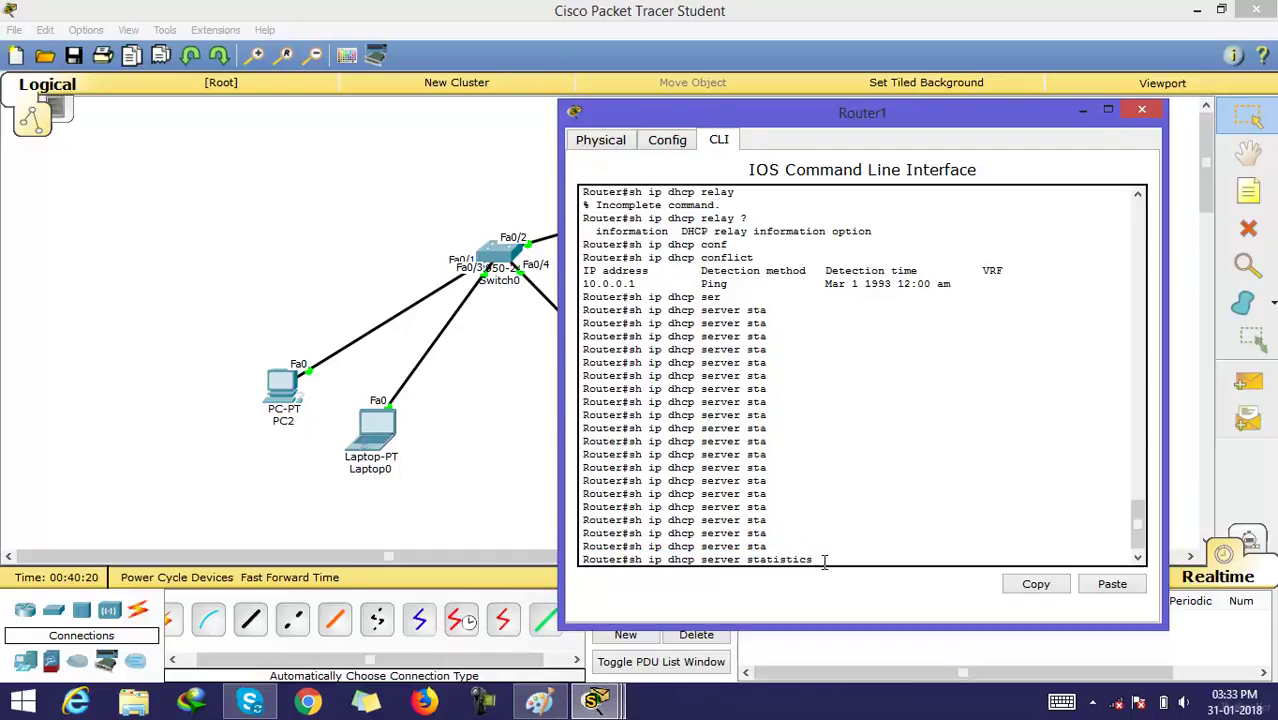
{"action": "key", "text": "Return"}
{"action": "key", "text": "Return"}
{"action": "key", "text": "Return"}
{"action": "key", "text": "Return"}
{"action": "key", "text": "Return"}
{"action": "key", "text": "Return"}
{"action": "key", "text": "Return"}
{"action": "key", "text": "Return"}
{"action": "key", "text": "Return"}
{"action": "key", "text": "Return"}
{"action": "key", "text": "Return"}
{"action": "key", "text": "Return"}
{"action": "key", "text": "Return"}
{"action": "key", "text": "Return"}
{"action": "key", "text": "Return"}
{"action": "key", "text": "Return"}
{"action": "key", "text": "Return"}
{"action": "key", "text": "Return"}
{"action": "key", "text": "Return"}
{"action": "key", "text": "Return"}
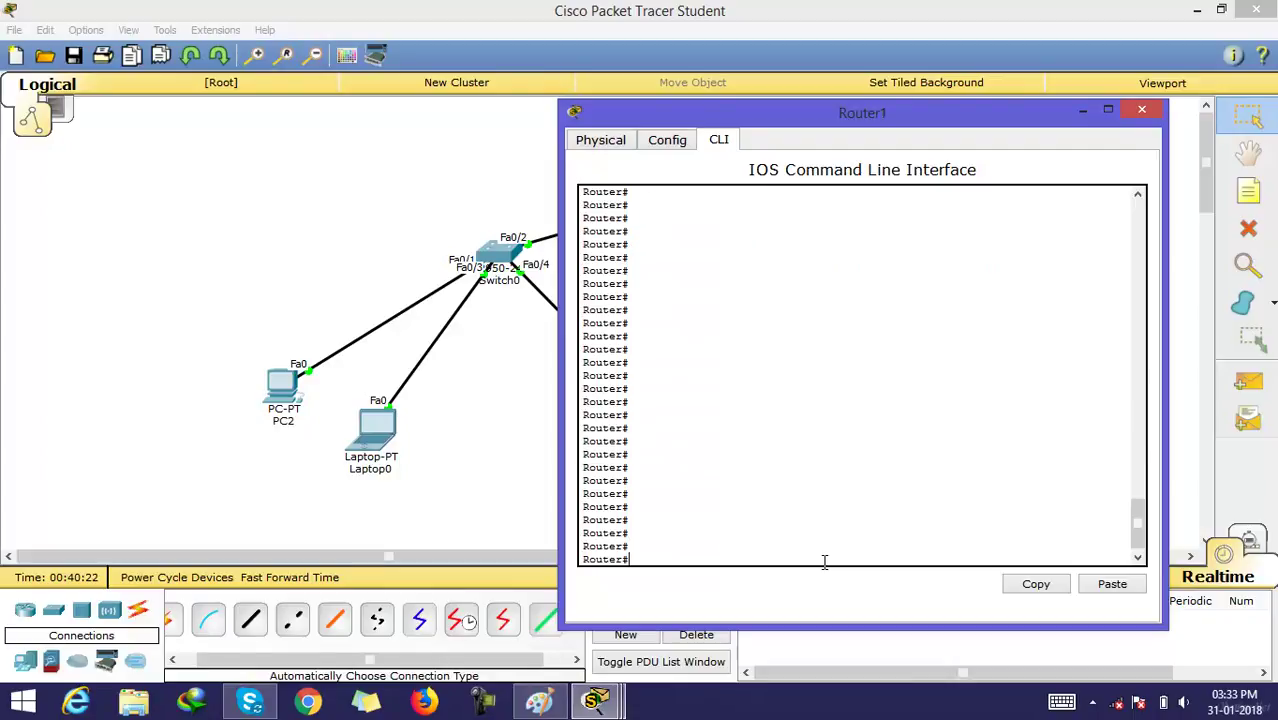